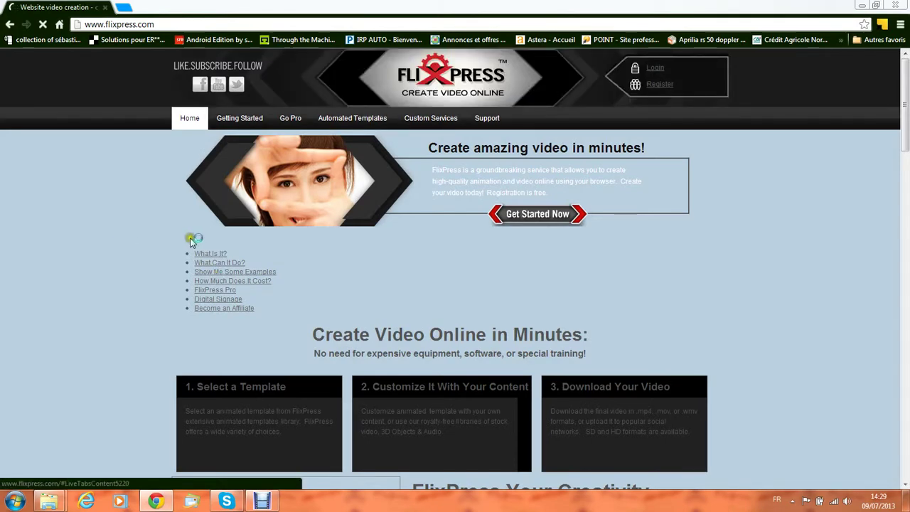
# Look over the FlixPress home page and open the Automated Templates catalogue
pyautogui.scroll(-1, 191, 240)
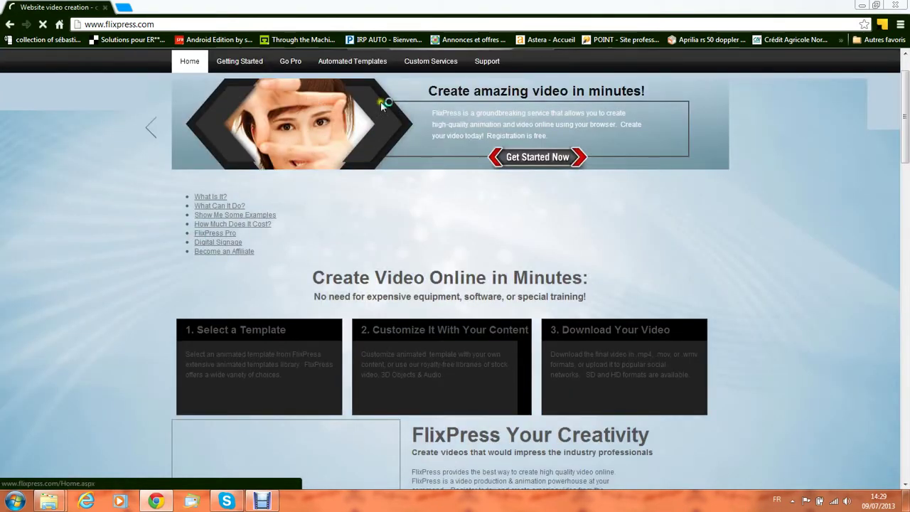
pyautogui.scroll(-2, 545, 359)
pyautogui.scroll(3, 540, 352)
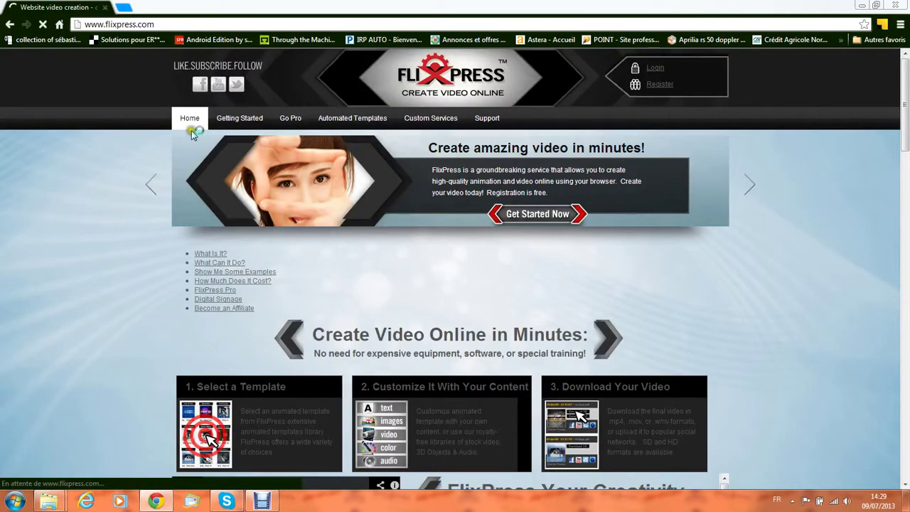
pyautogui.click(357, 121)
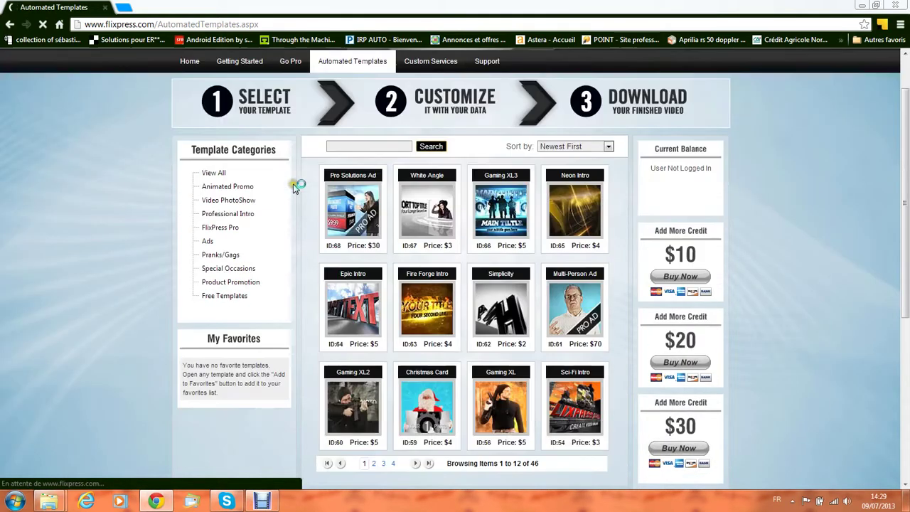
# Display the template catalogue in its original language and filter it to Free Templates
pyautogui.scroll(-3, 295, 187)
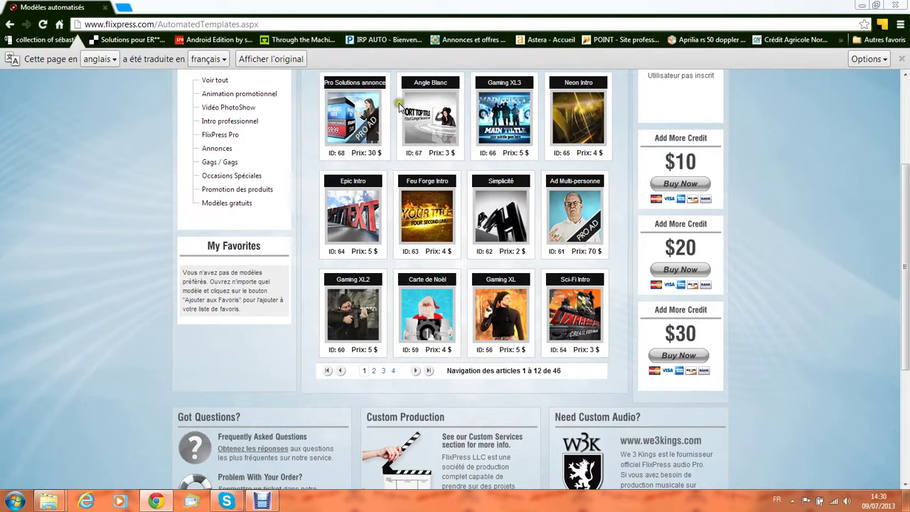
pyautogui.scroll(2, 399, 106)
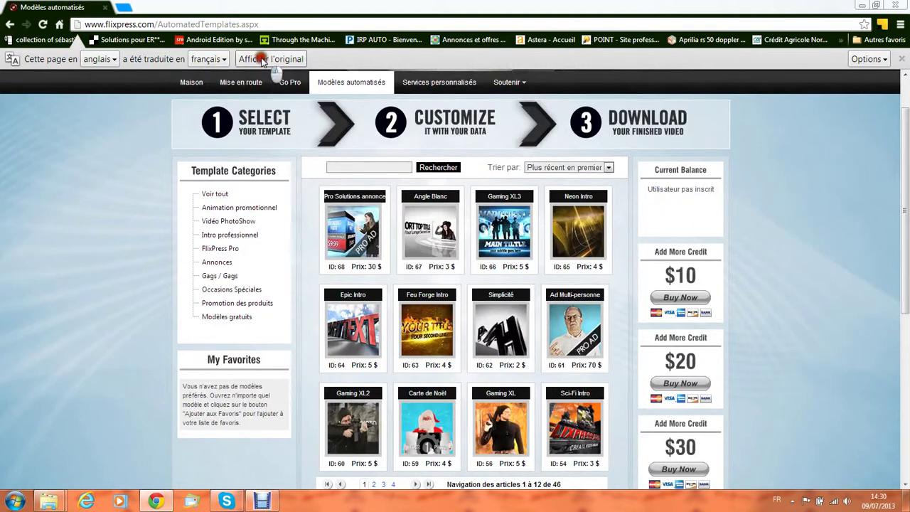
pyautogui.click(262, 60)
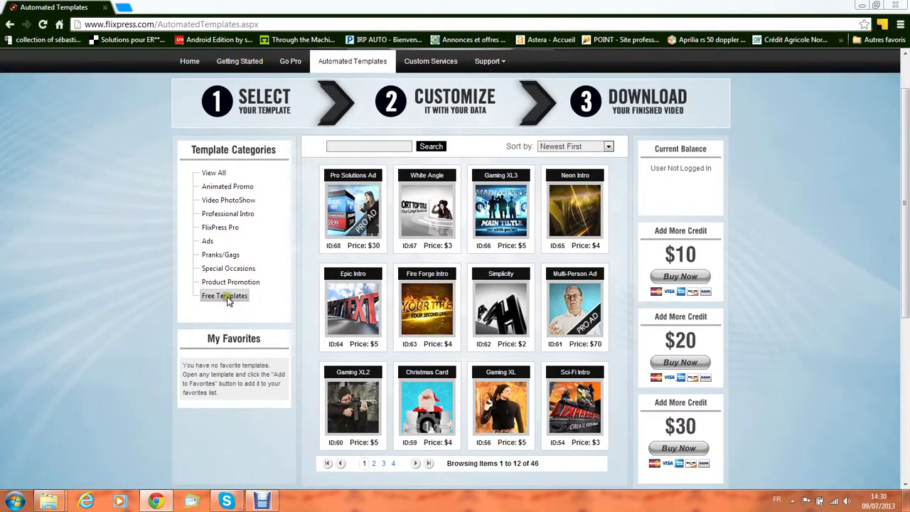
pyautogui.click(226, 296)
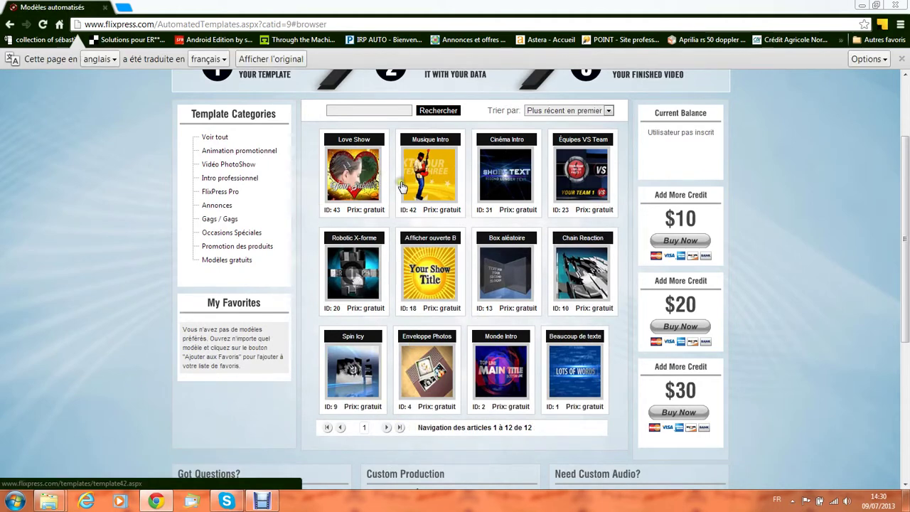
# Open the preview of the free Lots of Text template and close it again
pyautogui.scroll(-1, 455, 192)
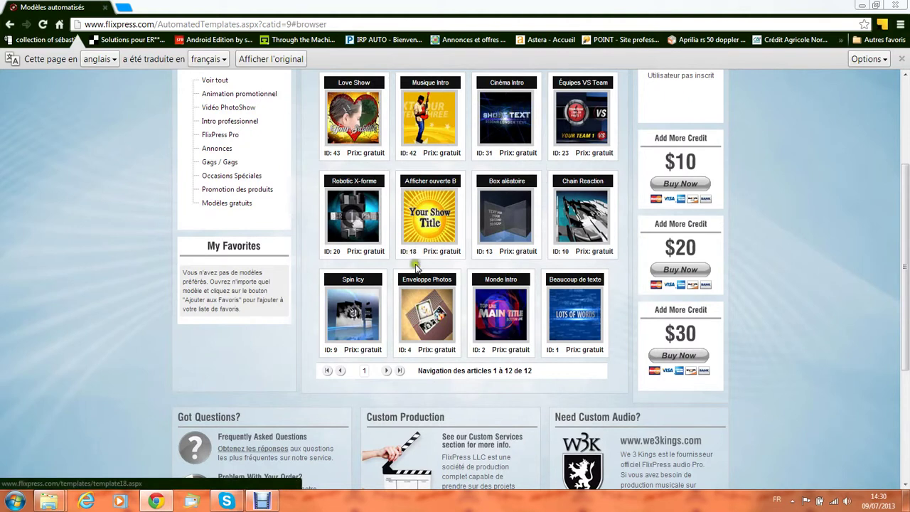
pyautogui.click(565, 294)
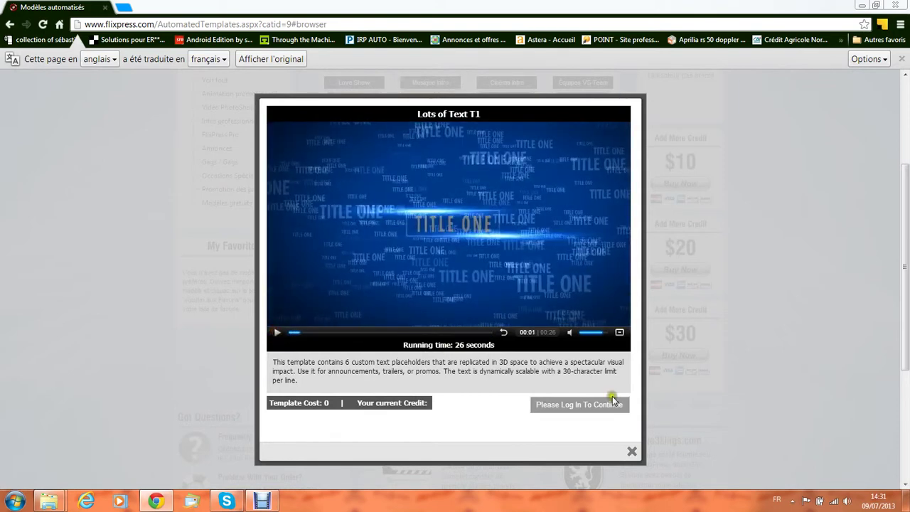
pyautogui.click(630, 450)
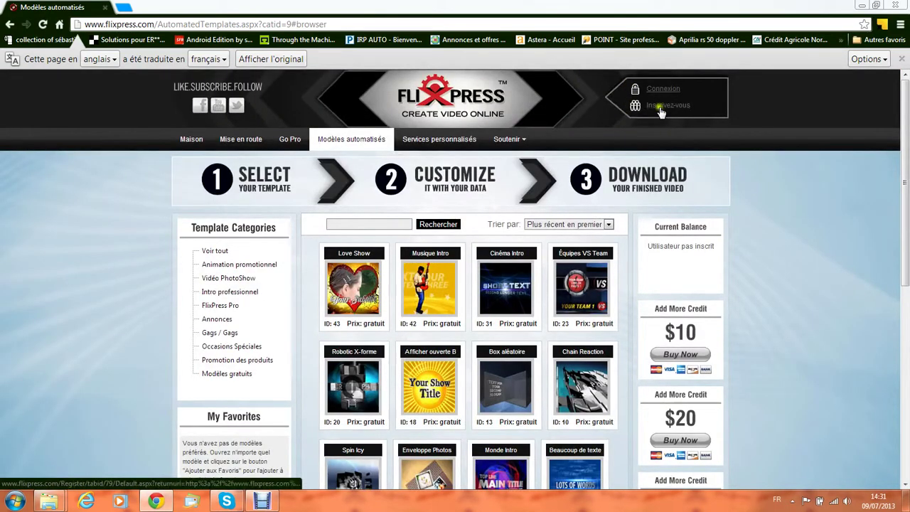
# Open the new user registration form and review its required fields
pyautogui.click(659, 107)
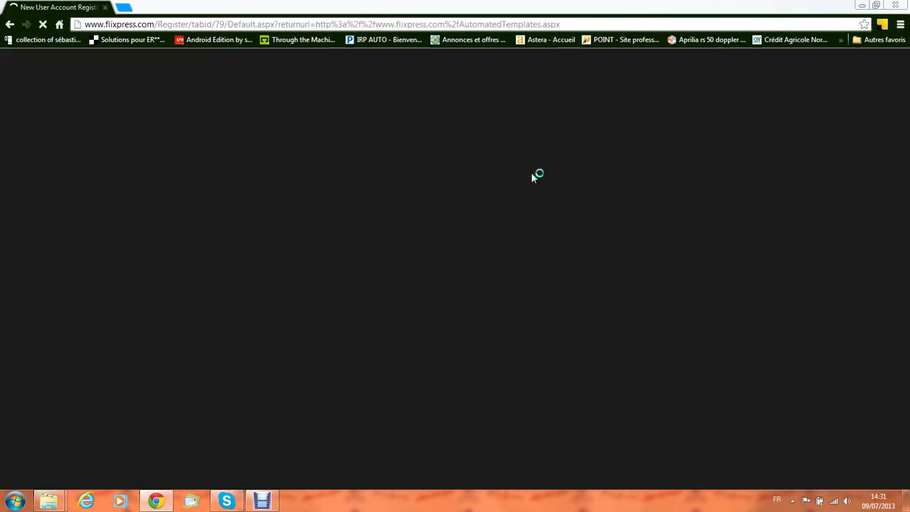
pyautogui.scroll(-3, 534, 173)
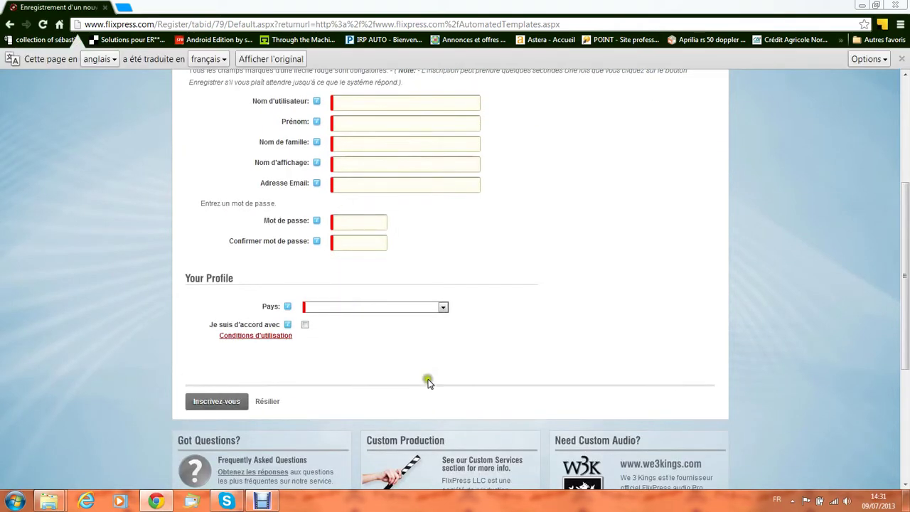
pyautogui.scroll(4, 517, 289)
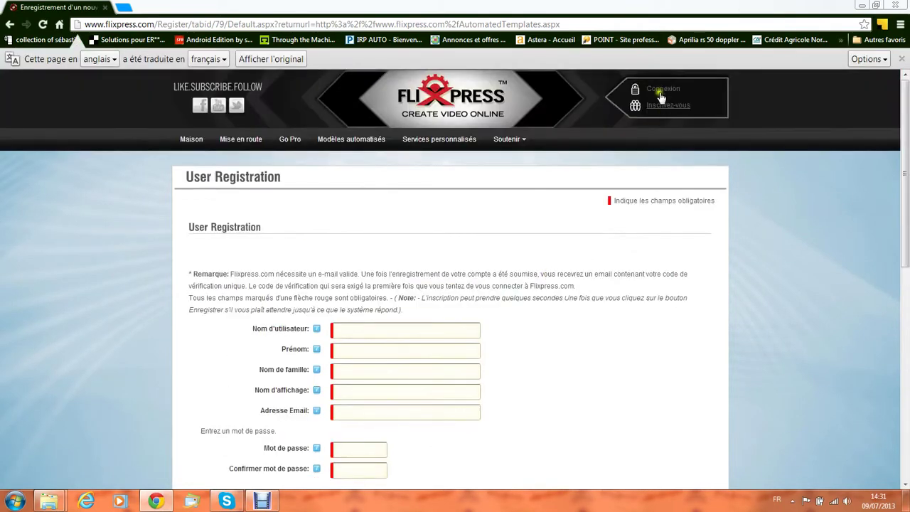
# Log in to the existing FlixPress account with the username and the account password
pyautogui.click(661, 97)
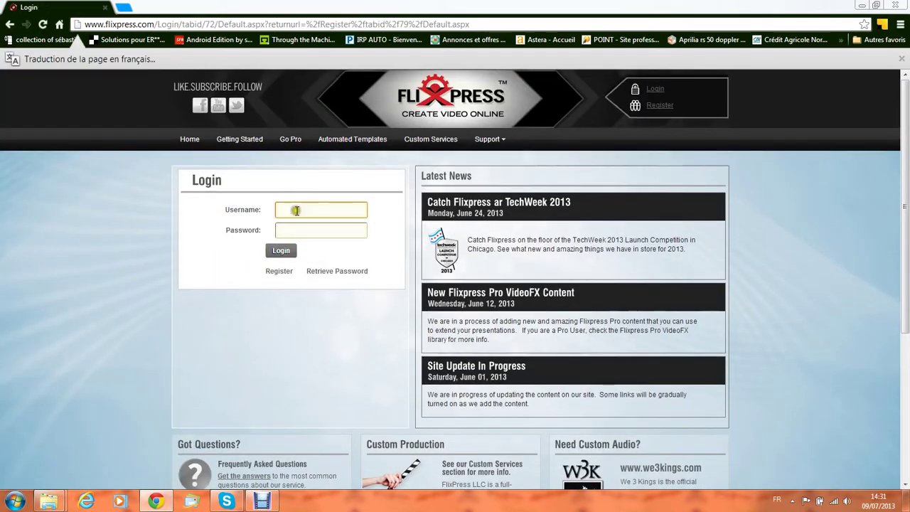
pyautogui.click(296, 210)
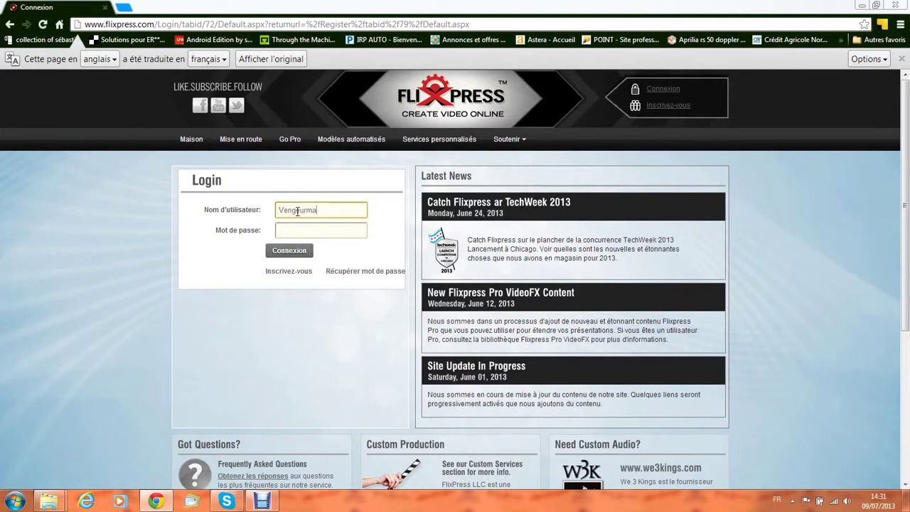
pyautogui.press('Tab')
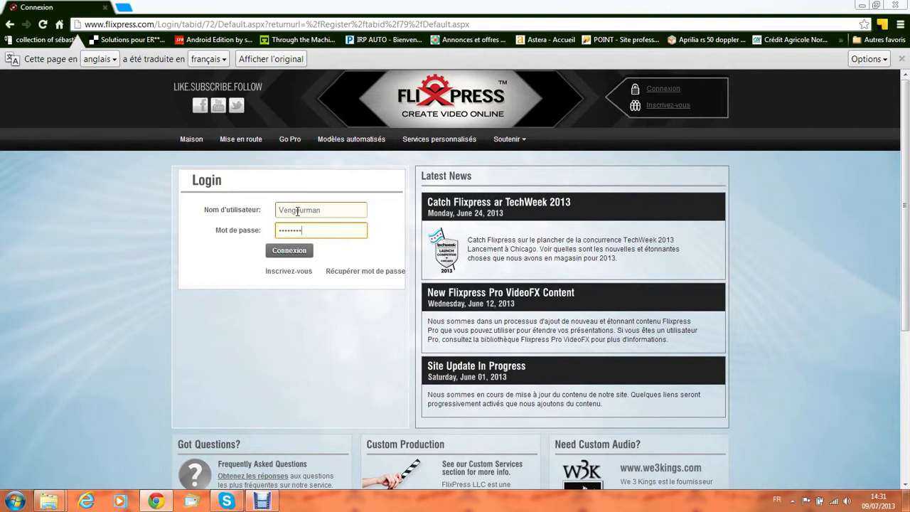
pyautogui.click(288, 249)
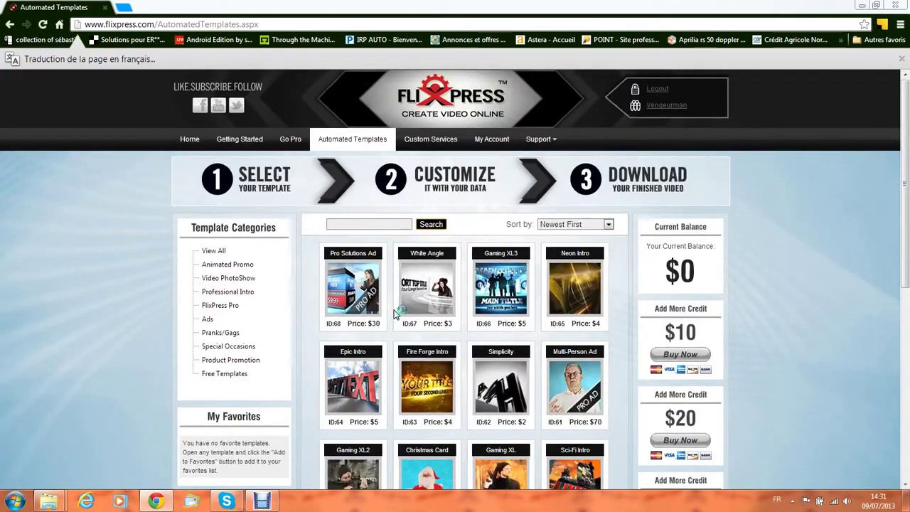
# Filter the templates to the free category again and request the page in its original language
pyautogui.scroll(-1, 239, 334)
pyautogui.click(235, 318)
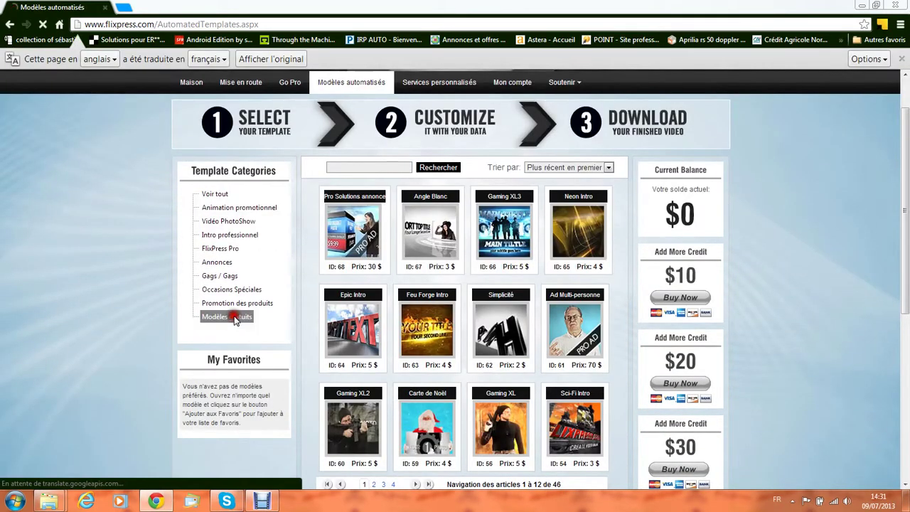
pyautogui.click(261, 60)
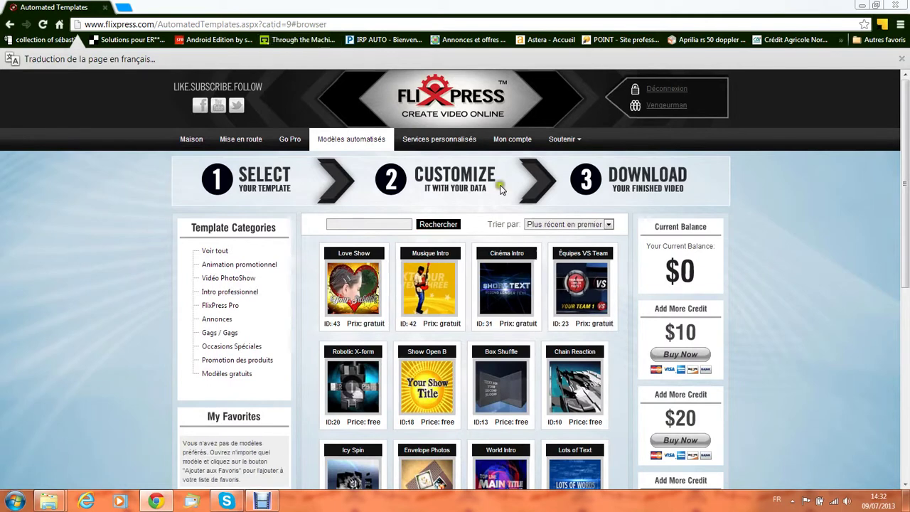
# Open the free Lots of Text template and pause its preview video
pyautogui.scroll(-3, 570, 251)
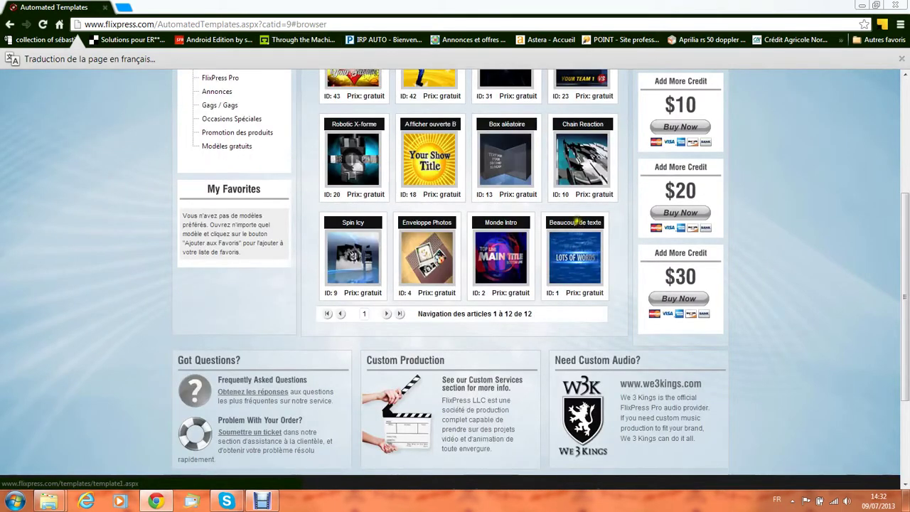
pyautogui.click(576, 246)
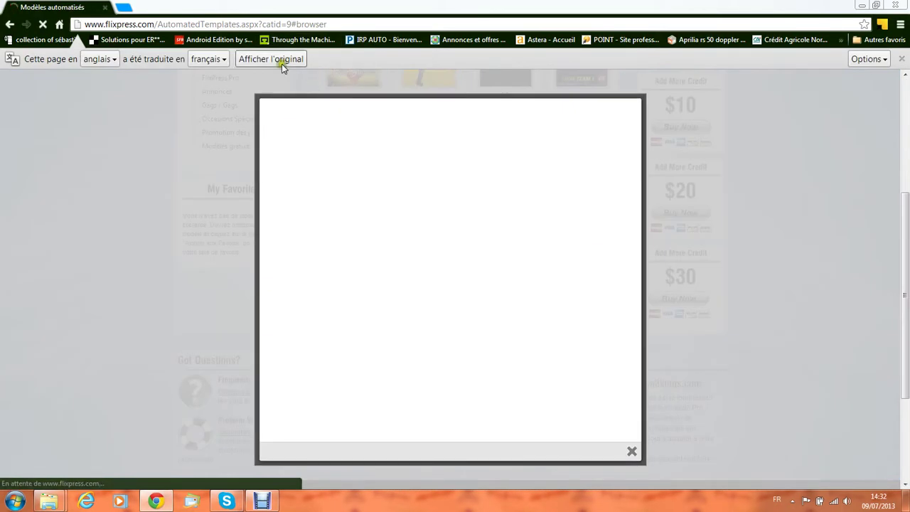
pyautogui.click(278, 60)
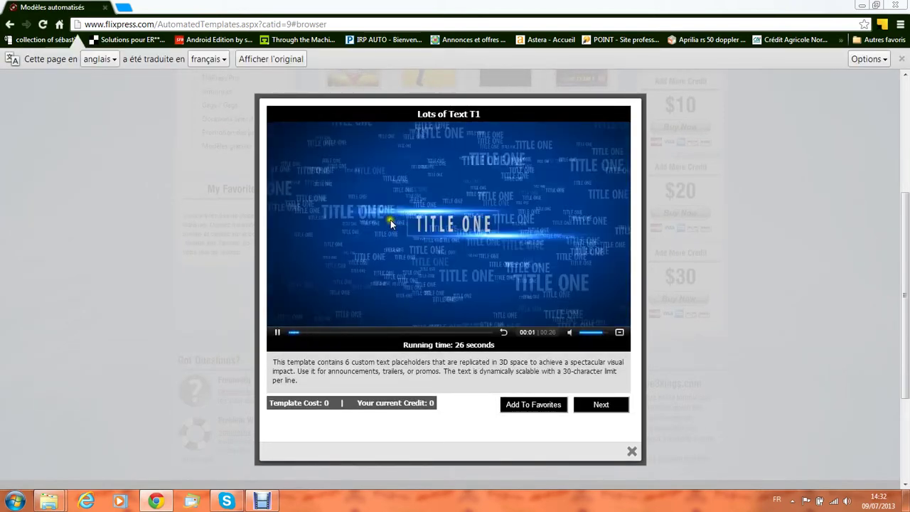
pyautogui.scroll(-1, 334, 256)
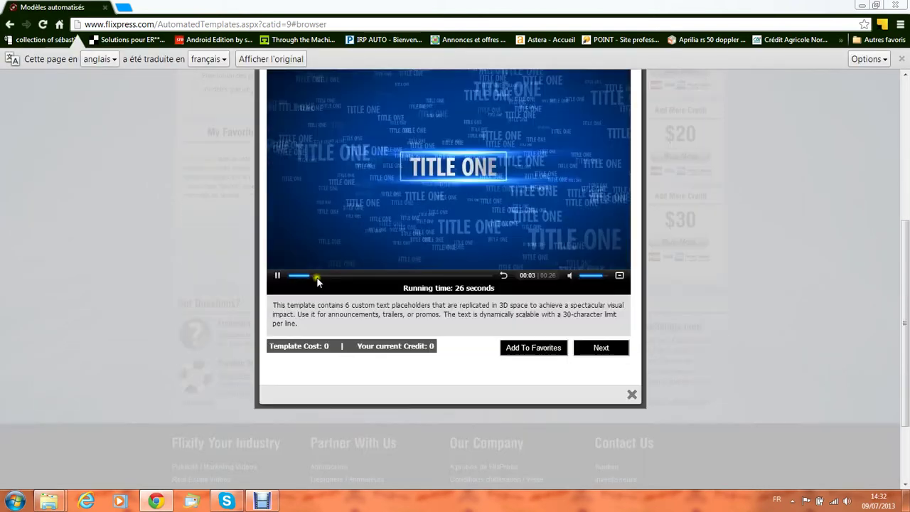
pyautogui.click(278, 274)
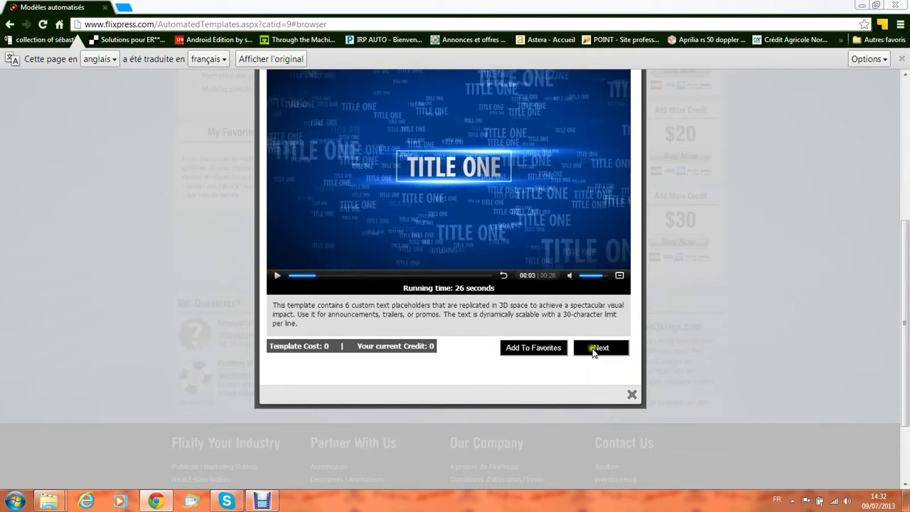
# Proceed with the Lots of Text template, agree to its terms, and start customizing it
pyautogui.click(594, 349)
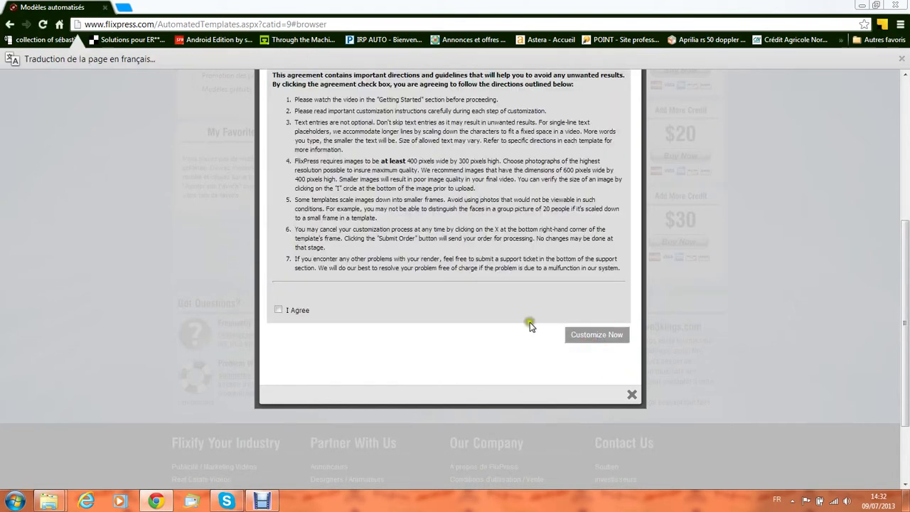
pyautogui.scroll(1, 529, 322)
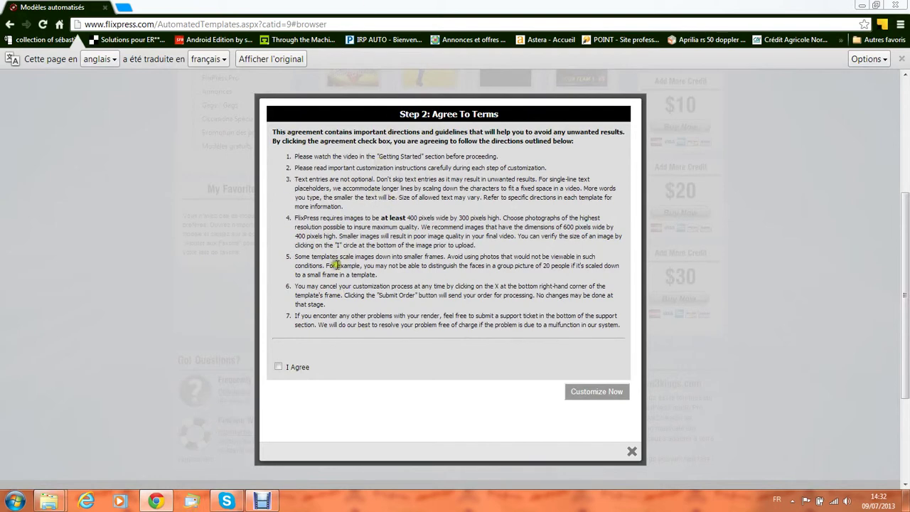
pyautogui.click(281, 368)
pyautogui.click(584, 395)
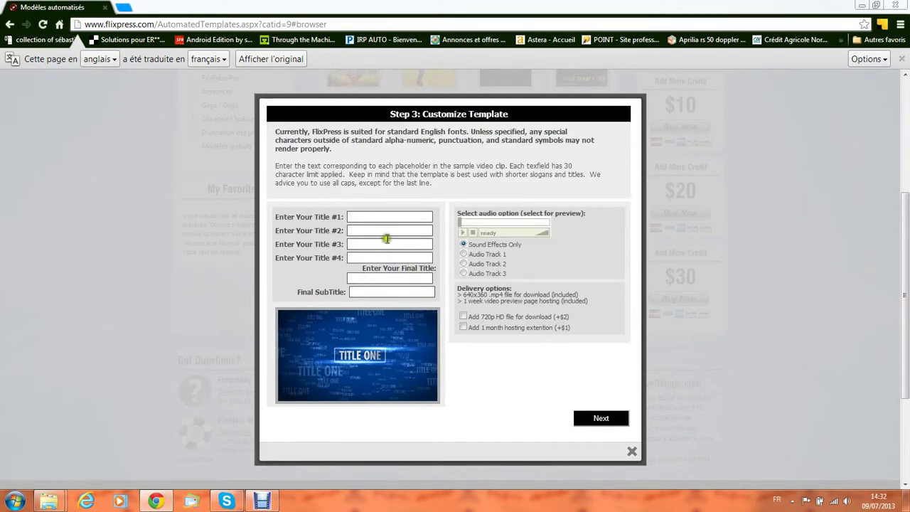
# Fill in the four template titles with Youtube, Google, Firefox and Tuto
pyautogui.click(373, 217)
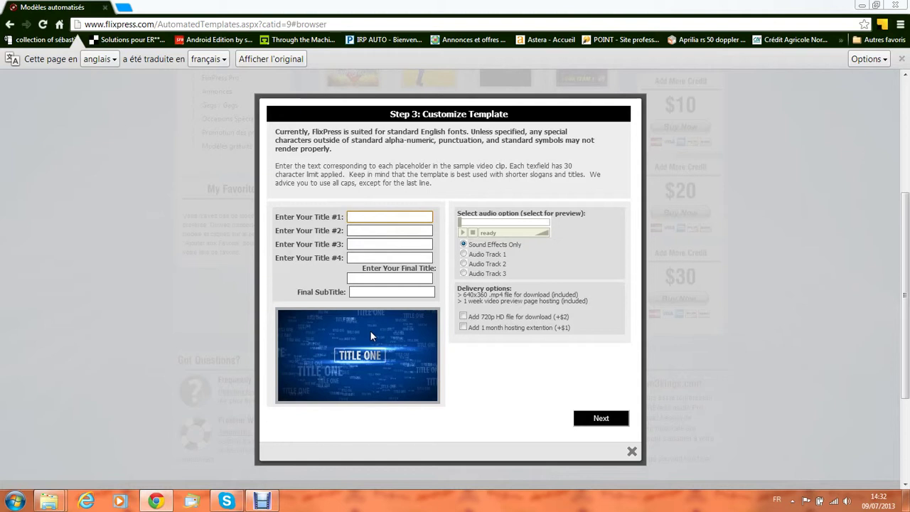
pyautogui.write('Youtube')
pyautogui.click(385, 229)
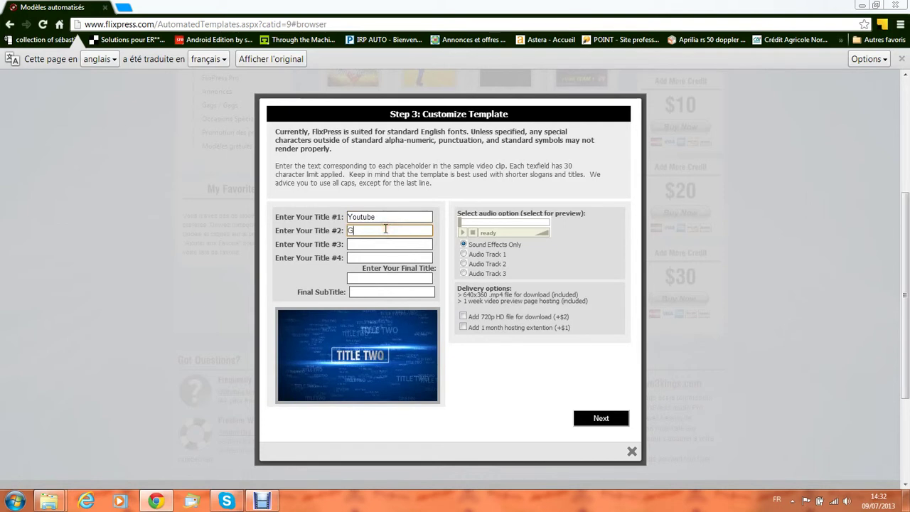
pyautogui.click(376, 243)
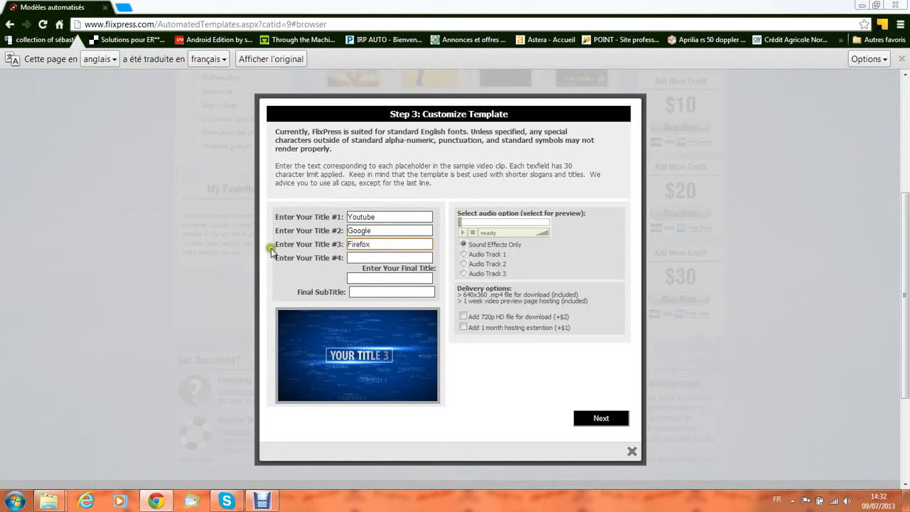
pyautogui.click(352, 259)
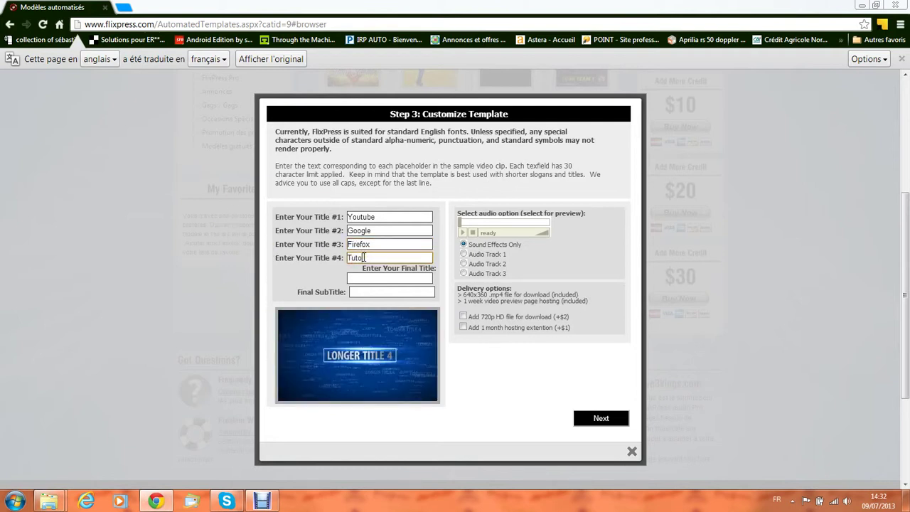
pyautogui.click(354, 278)
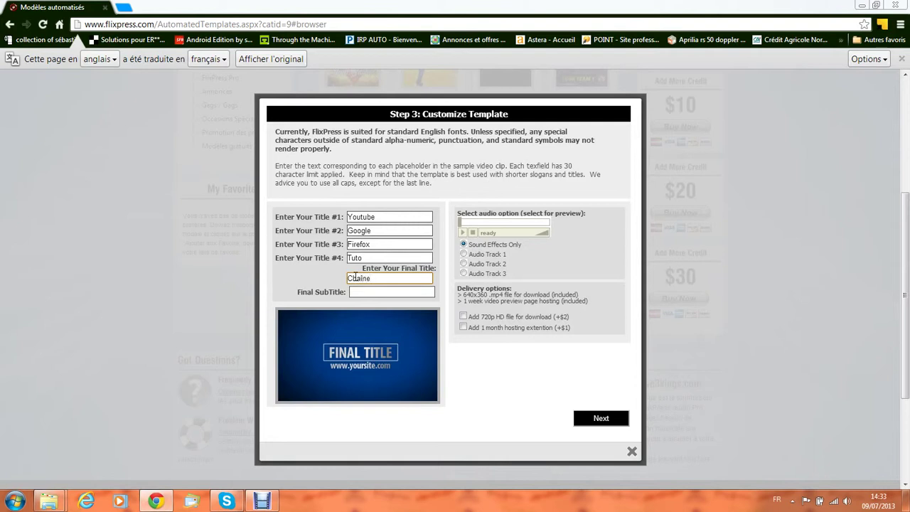
pyautogui.write('de ********')
pyautogui.click(366, 294)
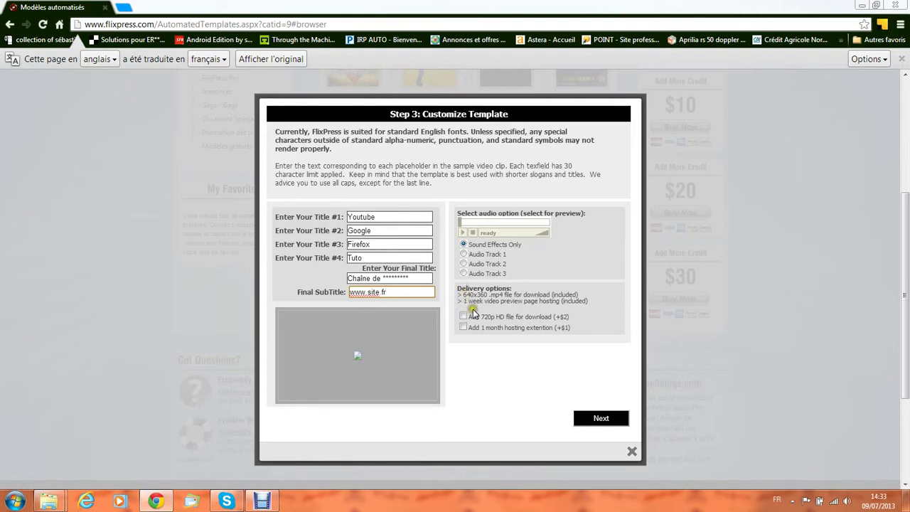
# Preview Audio Track 1, pause its playback, and select Audio Track 2 as the audio option
pyautogui.click(462, 254)
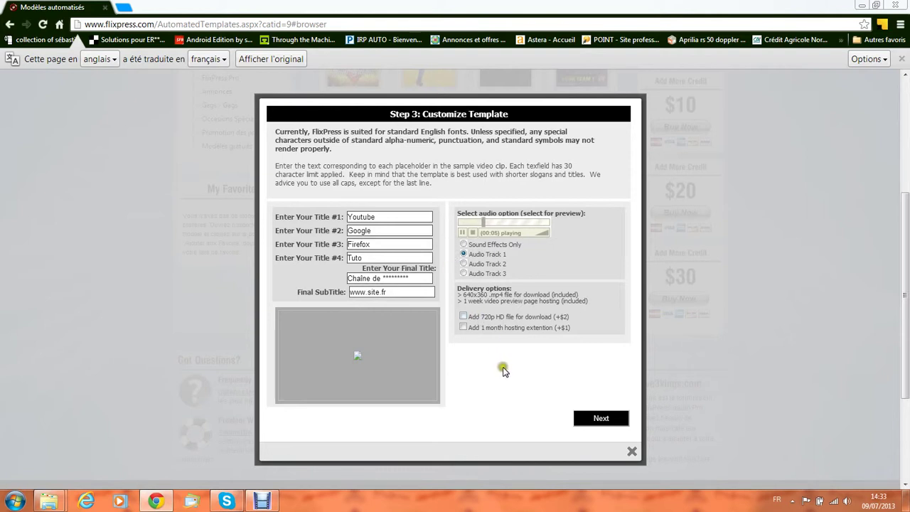
pyautogui.click(462, 233)
pyautogui.click(463, 264)
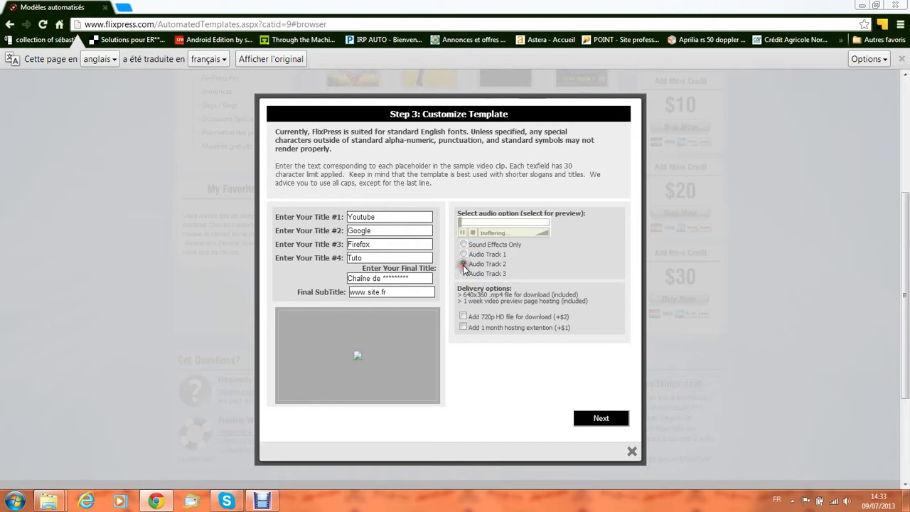
# Preview the other audio tracks, choose Audio Track 3 for the video, and continue to the order review
pyautogui.click(463, 254)
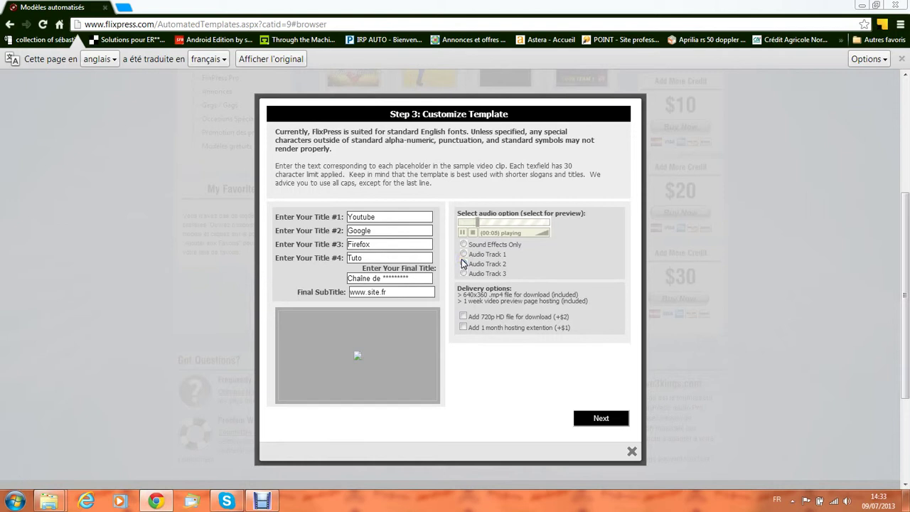
pyautogui.click(463, 263)
pyautogui.click(463, 232)
pyautogui.click(463, 253)
pyautogui.click(463, 273)
pyautogui.click(597, 418)
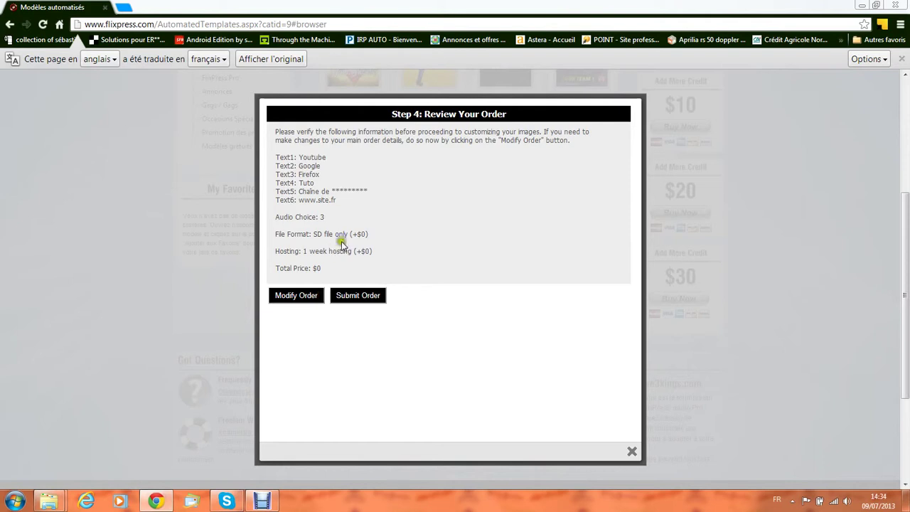
# Submit the order, dismiss its confirmation, and open the account's orders page in its original English
pyautogui.click(357, 296)
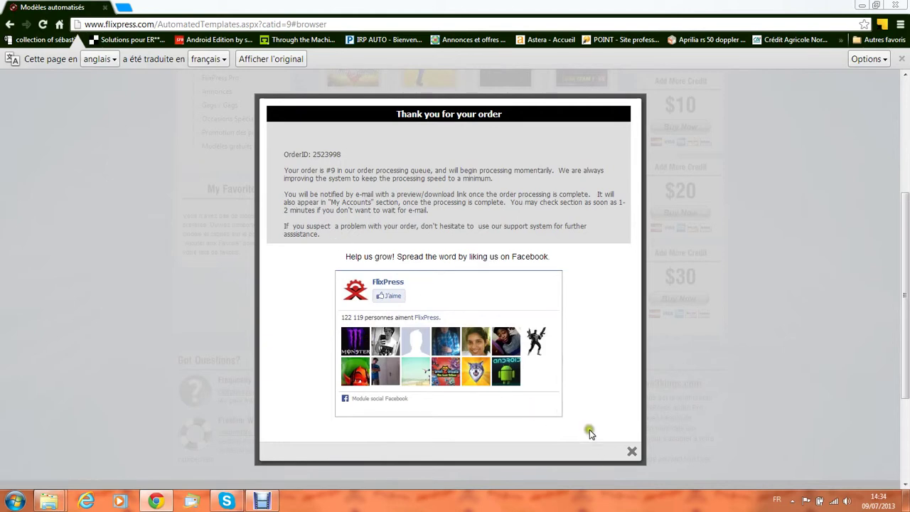
pyautogui.click(632, 452)
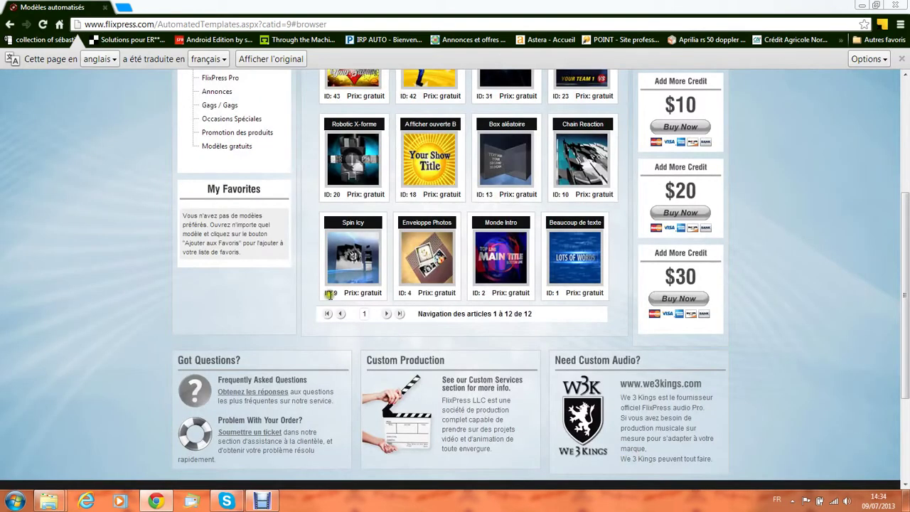
pyautogui.scroll(4, 329, 295)
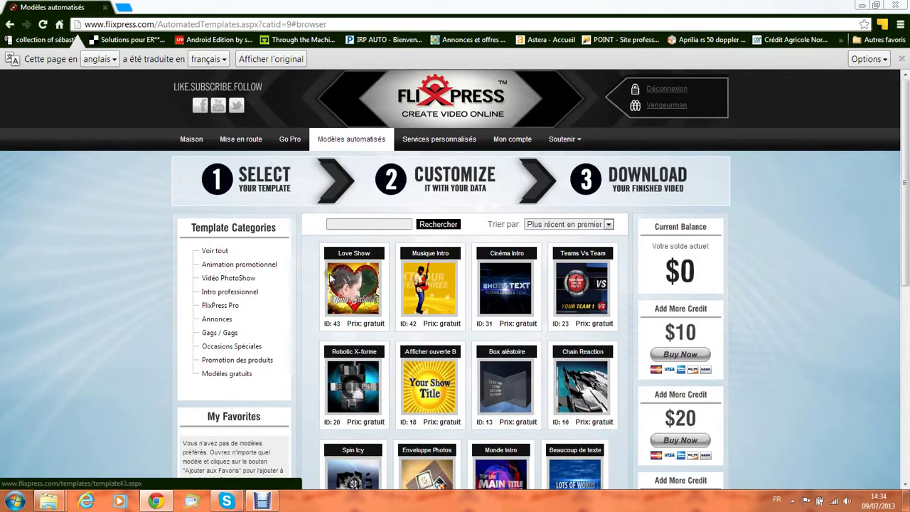
pyautogui.click(517, 144)
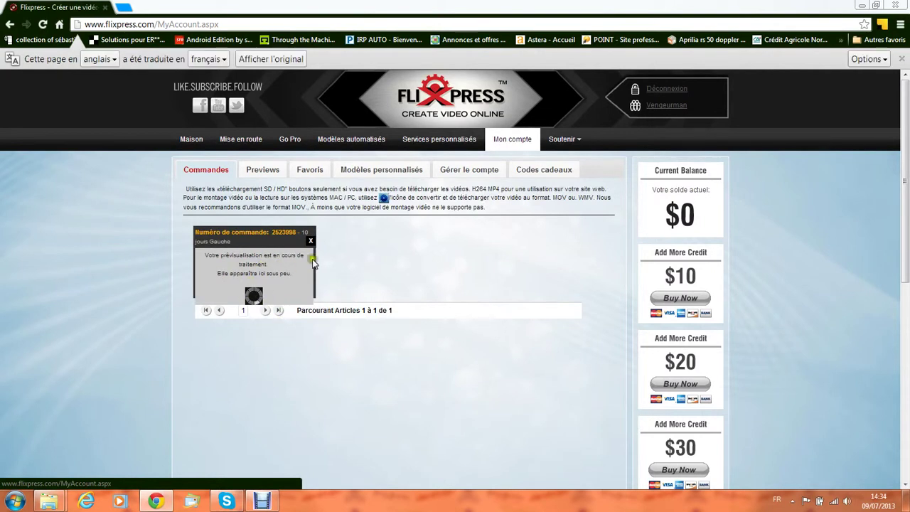
pyautogui.click(275, 59)
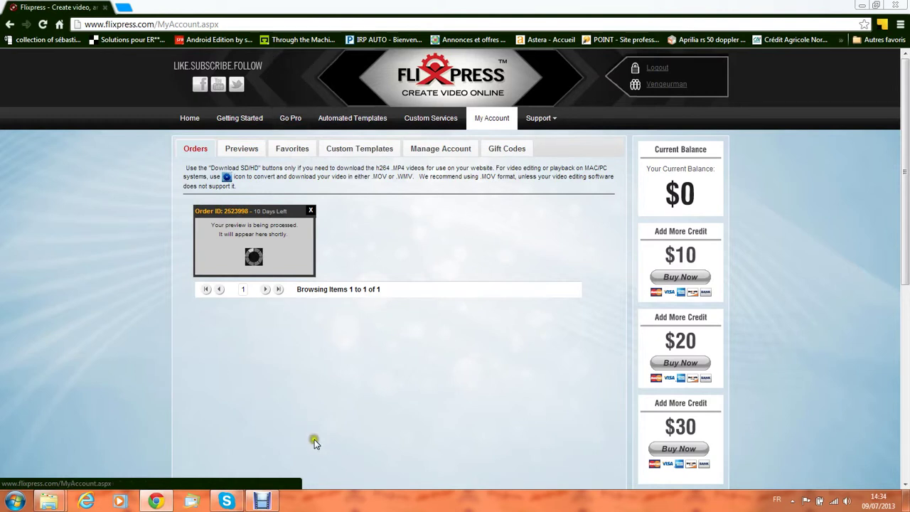
pyautogui.click(262, 501)
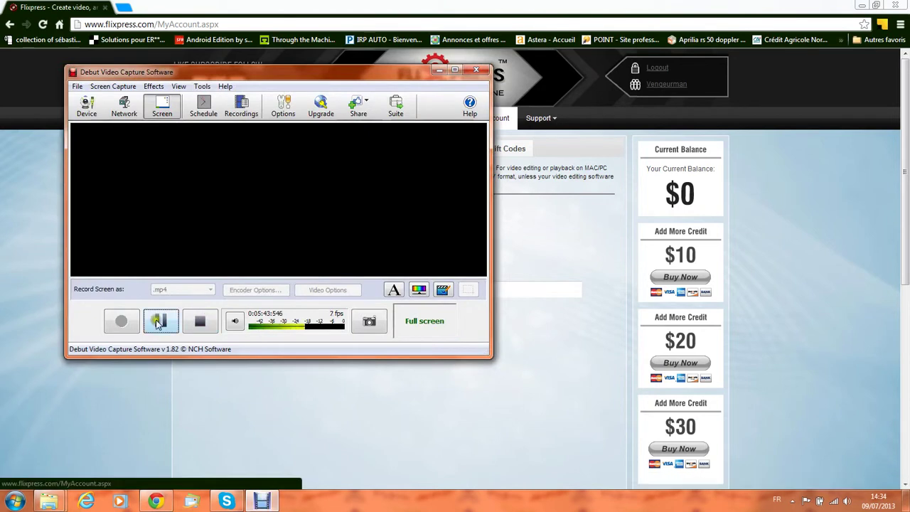
pyautogui.click(439, 69)
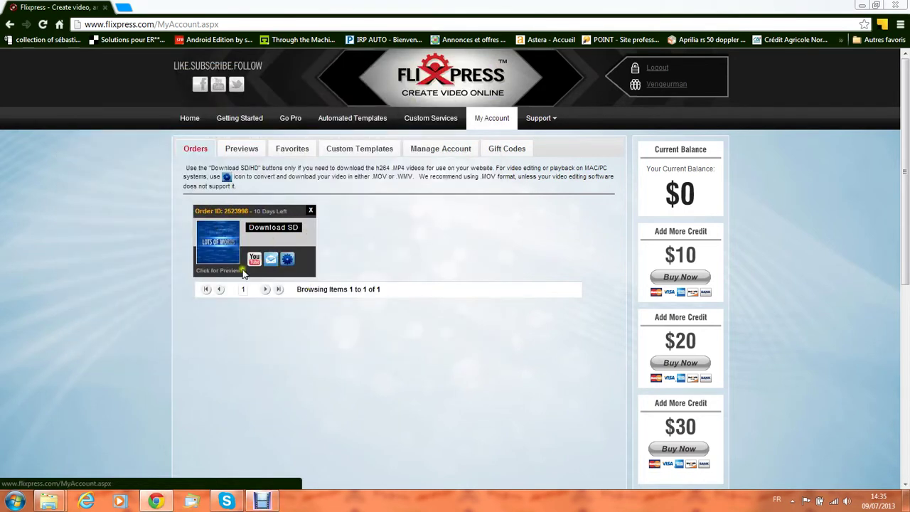
# Download the SD version of the finished Lots of Words video and restore the page to its original language
pyautogui.click(283, 228)
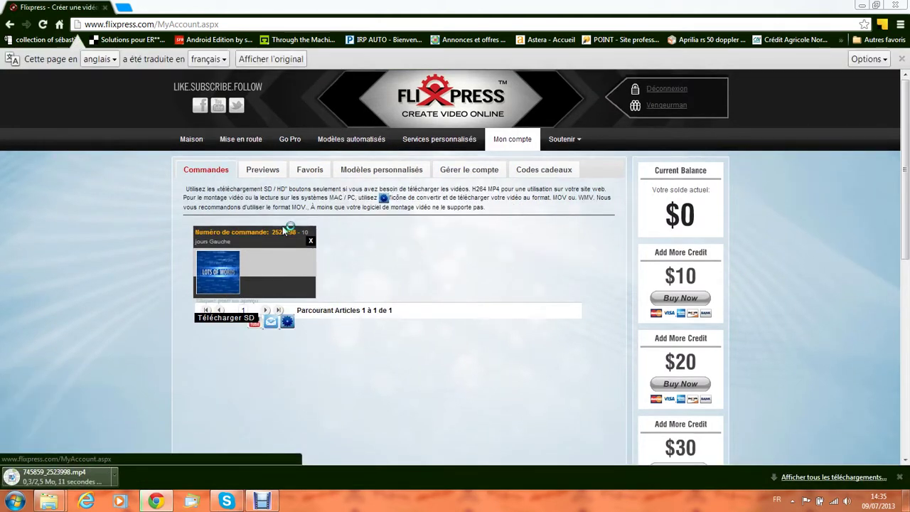
pyautogui.click(281, 59)
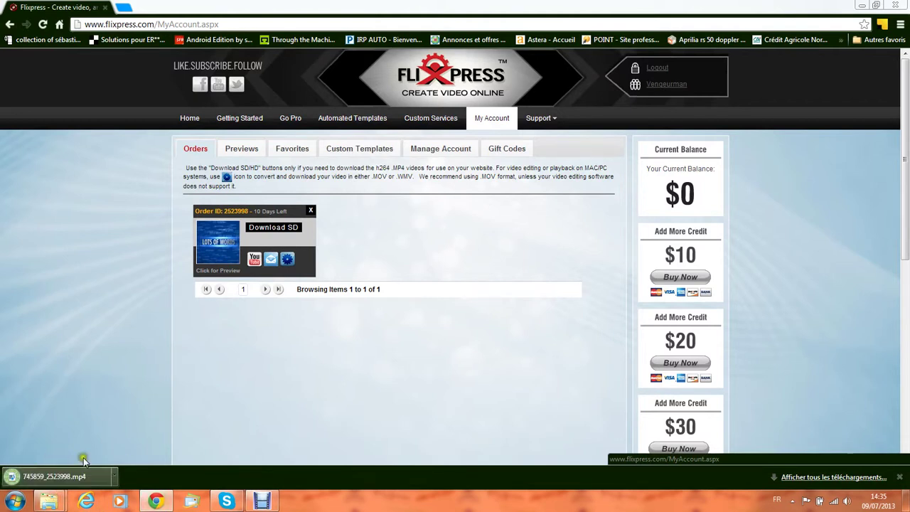
# Play the downloaded intro video to check its titles, pause it, and close the player
pyautogui.click(76, 477)
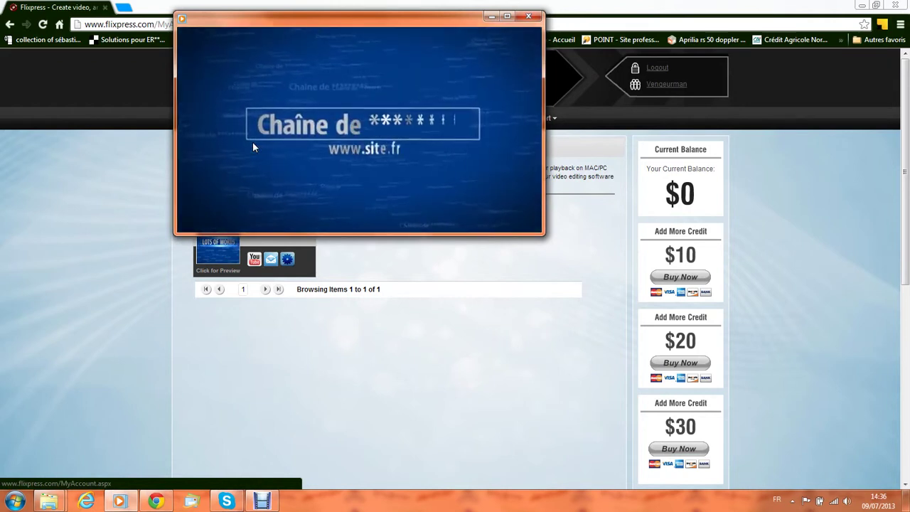
pyautogui.moveTo(340, 183)
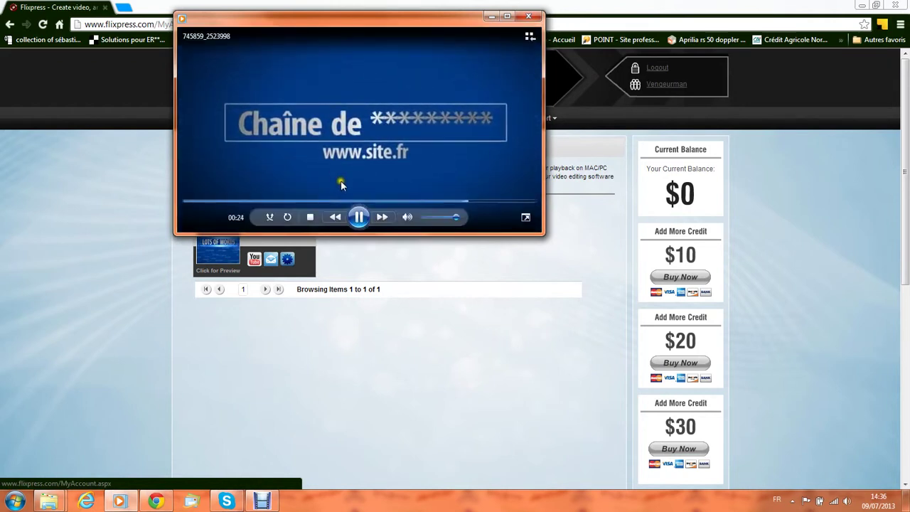
pyautogui.click(360, 216)
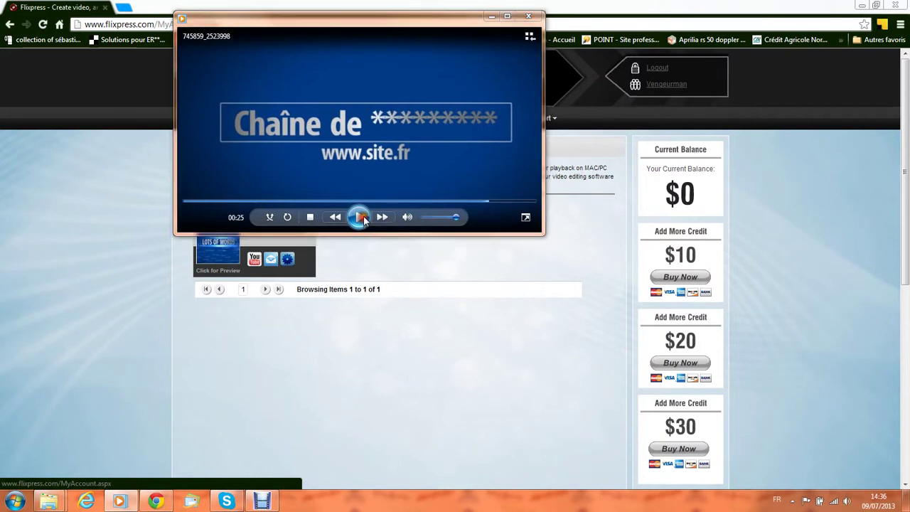
pyautogui.click(539, 17)
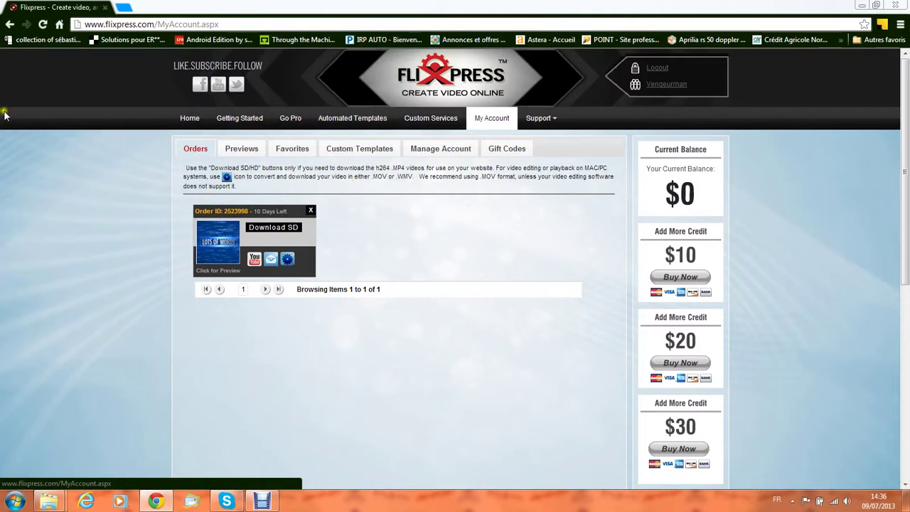
# Open YouTube in a new browser tab and go from the video upload page to its video editor
pyautogui.click(124, 6)
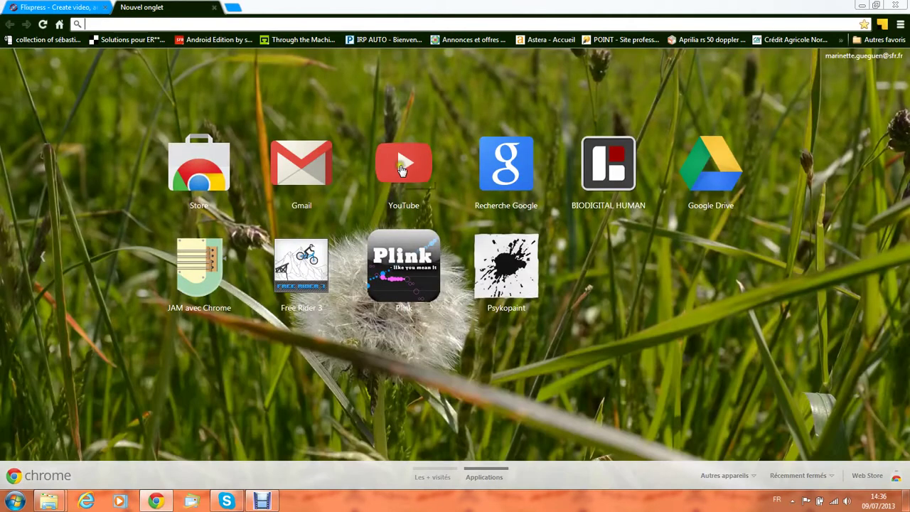
pyautogui.click(401, 166)
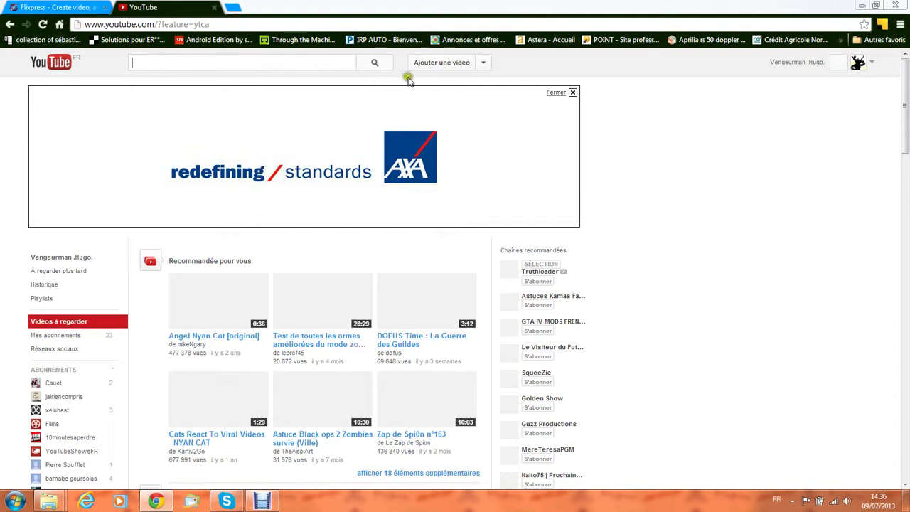
pyautogui.click(455, 64)
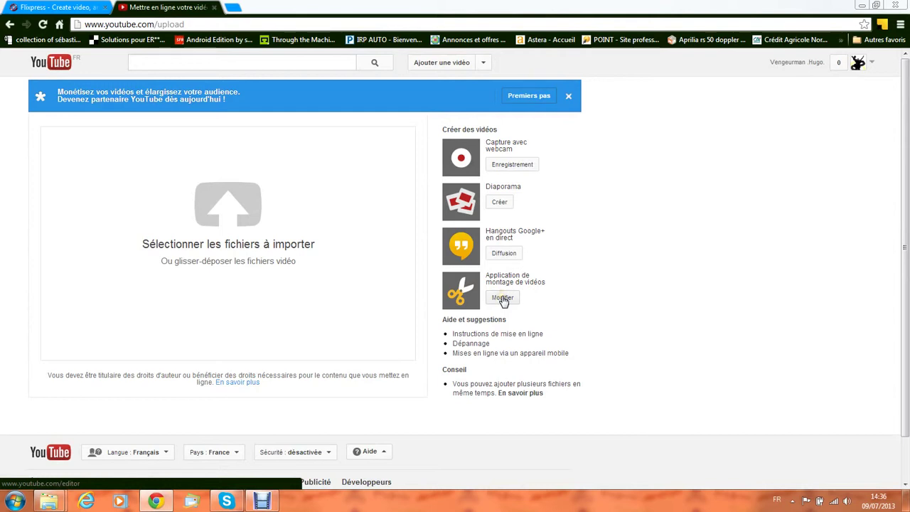
pyautogui.click(503, 298)
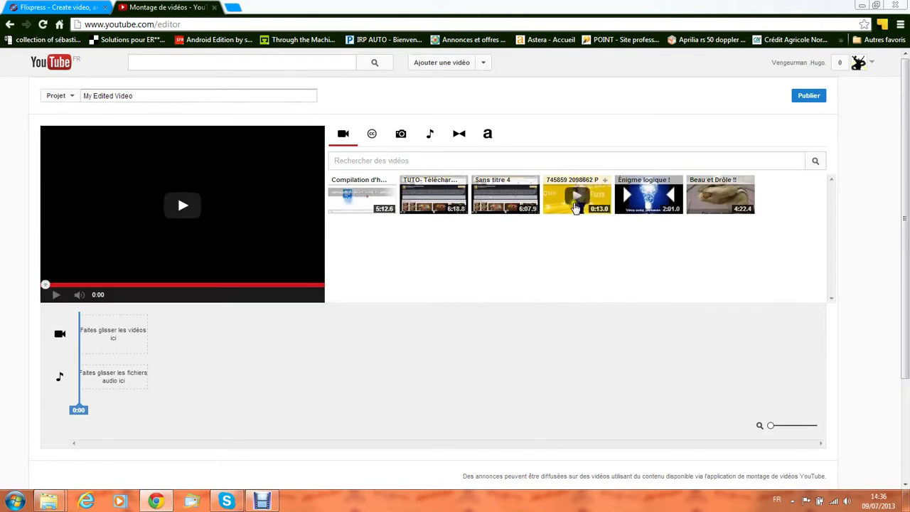
# Place the 13-second yellow intro clip on the video timeline, followed by the Sans titre 4 clip
pyautogui.moveTo(552, 196); pyautogui.dragTo(103, 342)
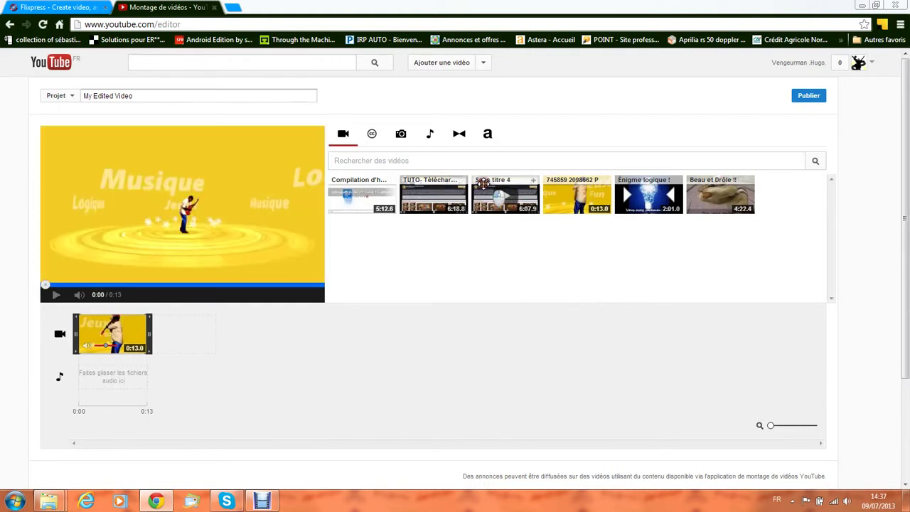
pyautogui.moveTo(484, 183); pyautogui.dragTo(203, 343)
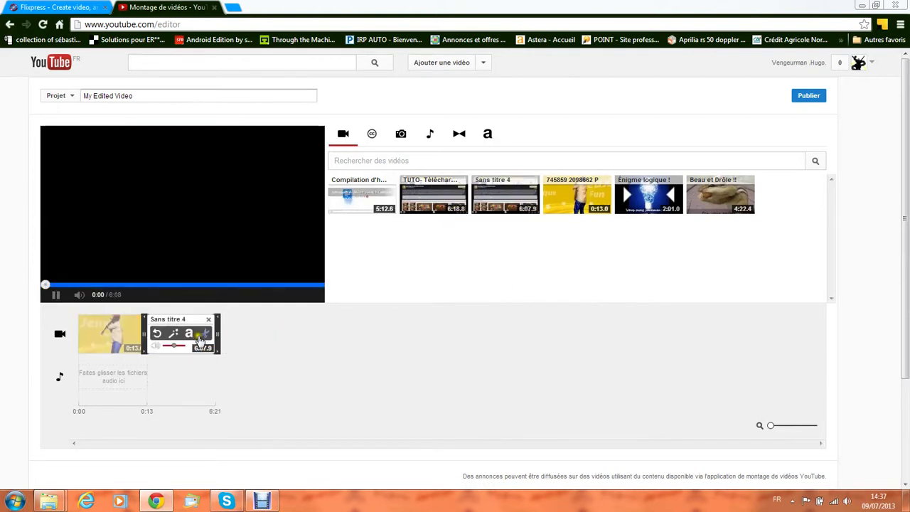
# Add a Store vénitien transition before the intro clip, Effacement radial between the two clips, and Étoile after the last clip
pyautogui.click(458, 137)
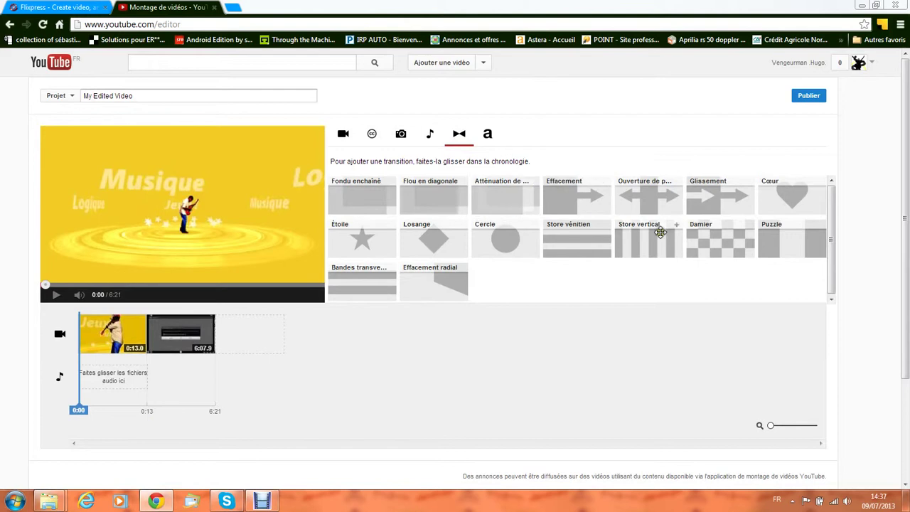
pyautogui.moveTo(590, 243); pyautogui.dragTo(88, 332)
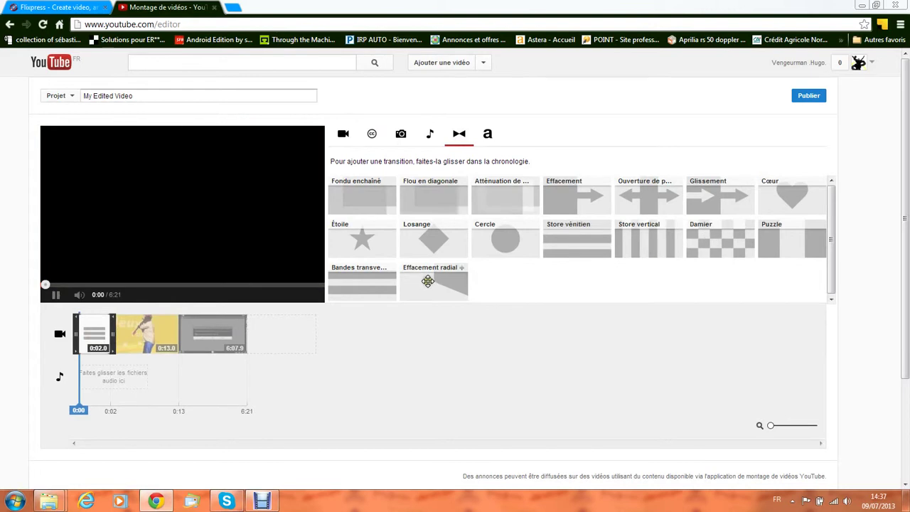
pyautogui.moveTo(428, 281); pyautogui.dragTo(192, 351)
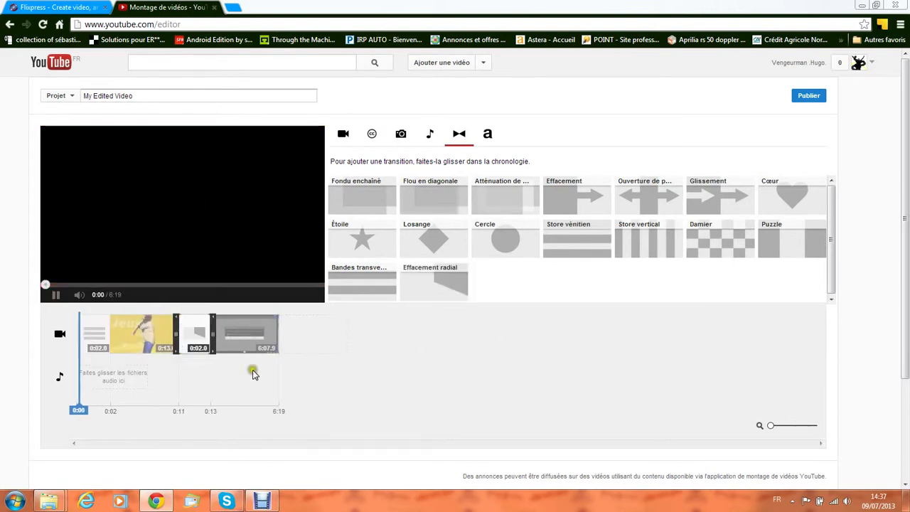
pyautogui.moveTo(355, 243); pyautogui.dragTo(287, 334)
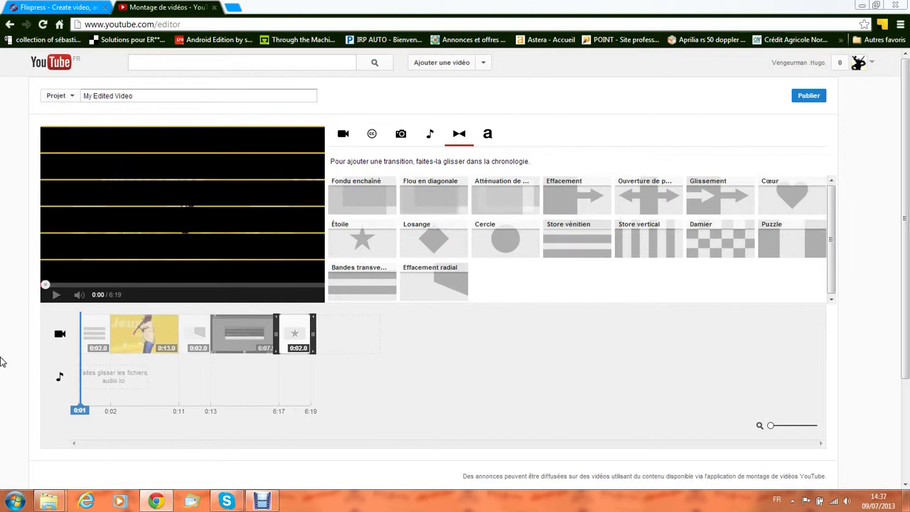
# Open the effects for the yellow intro clip and apply the Thermal and Dessins animés effects
pyautogui.moveTo(158, 337)
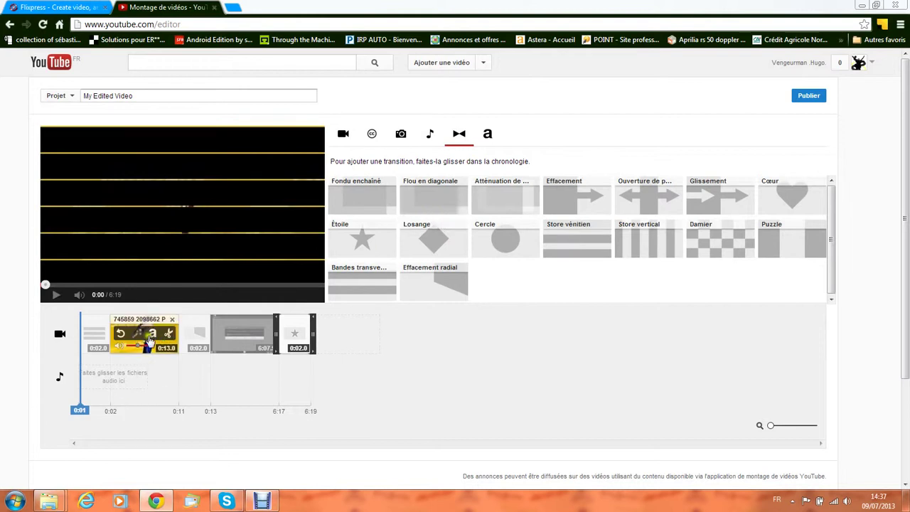
pyautogui.click(136, 333)
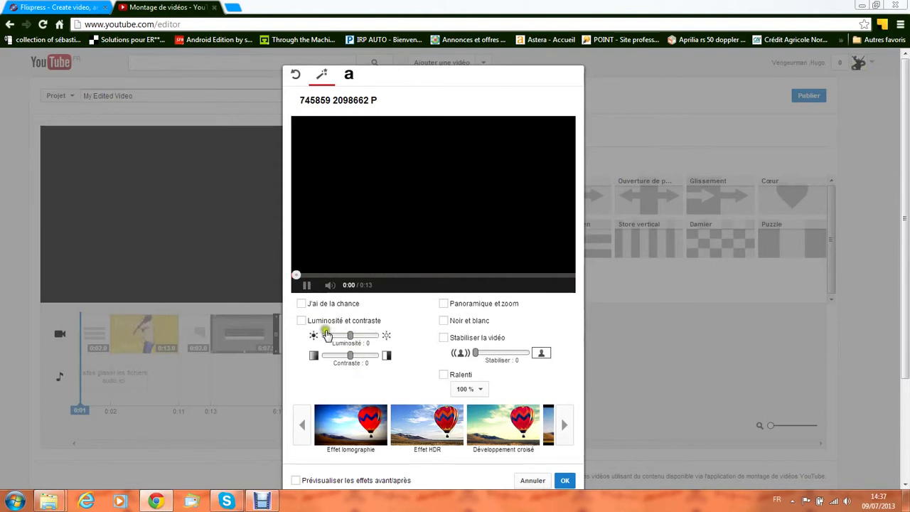
pyautogui.click(306, 285)
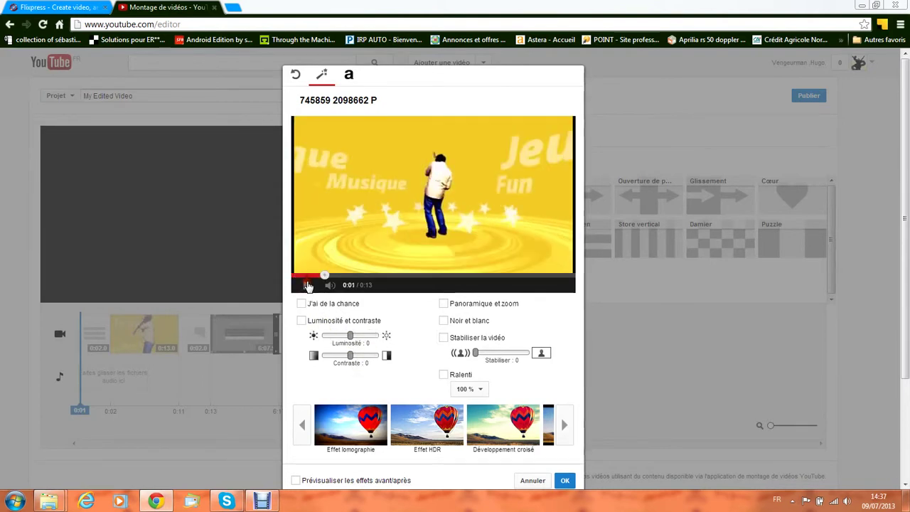
pyautogui.moveTo(532, 431)
pyautogui.click(564, 435)
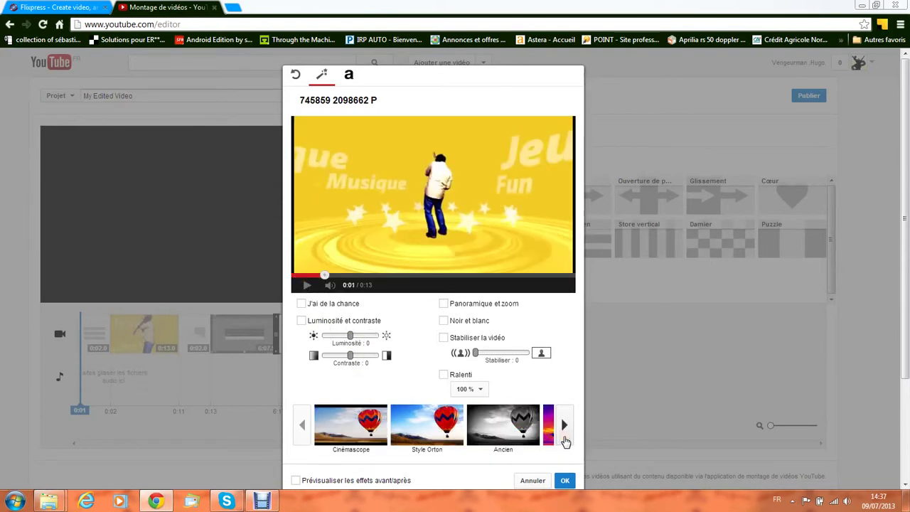
pyautogui.click(564, 437)
pyautogui.click(565, 438)
pyautogui.click(363, 427)
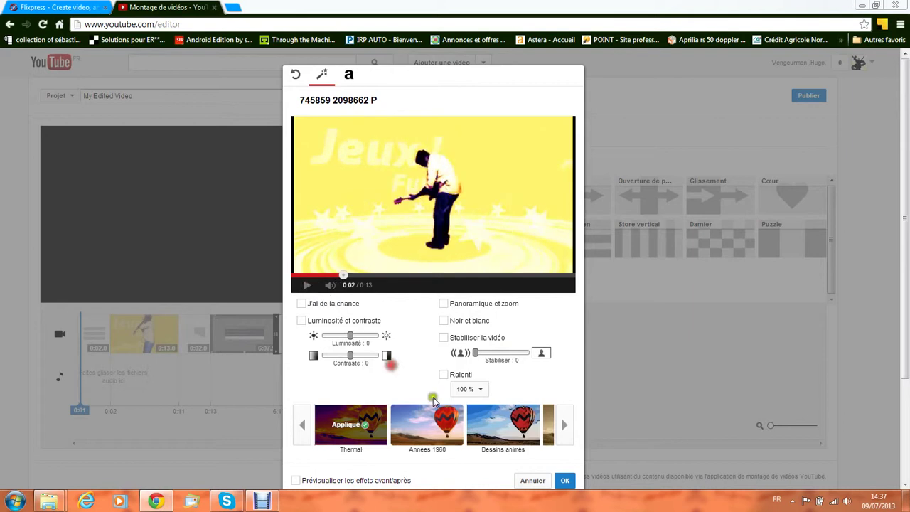
pyautogui.click(506, 429)
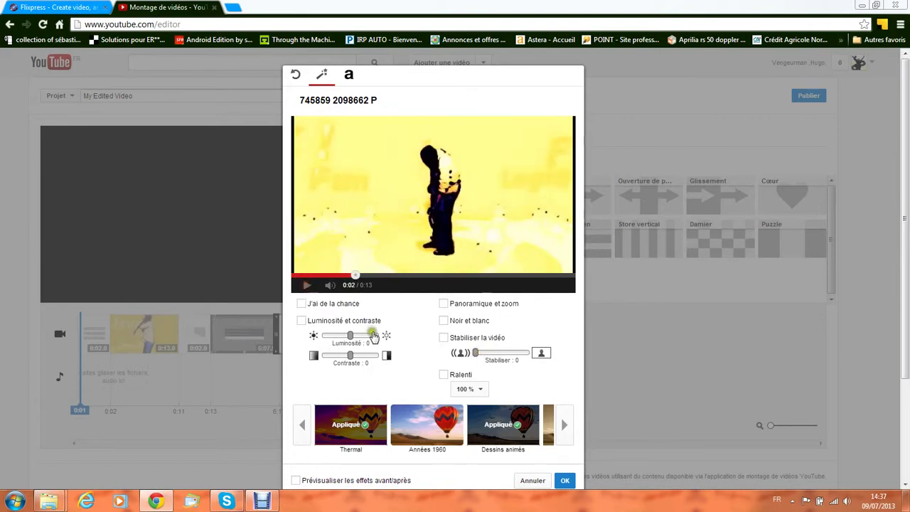
# Set the intro clip's brightness to -10 and contrast to -4, and enable Noir et blanc and Panoramique et zoom
pyautogui.moveTo(353, 342); pyautogui.dragTo(340, 358)
pyautogui.click(443, 324)
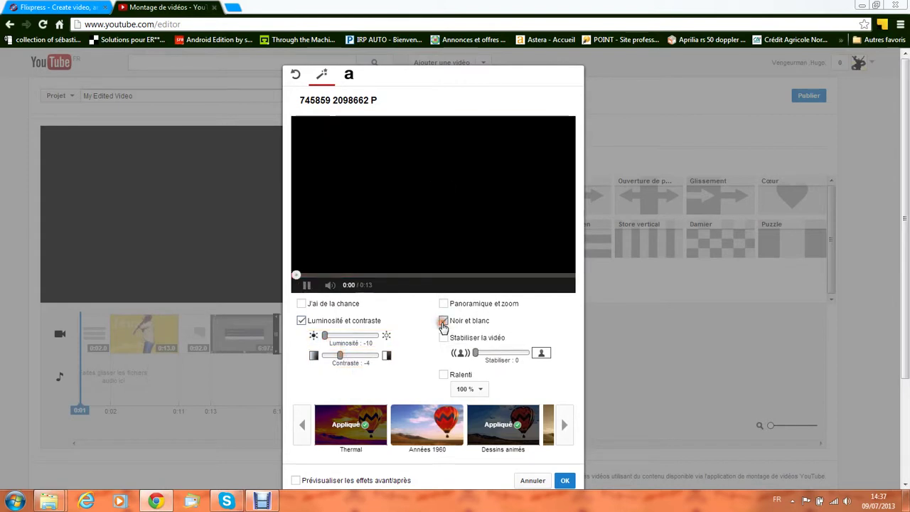
pyautogui.click(443, 304)
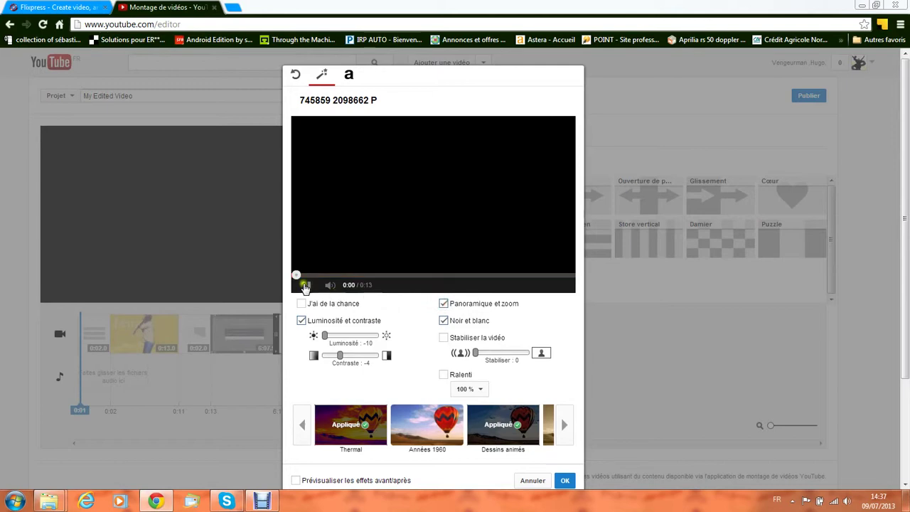
pyautogui.scroll(-2, 642, 413)
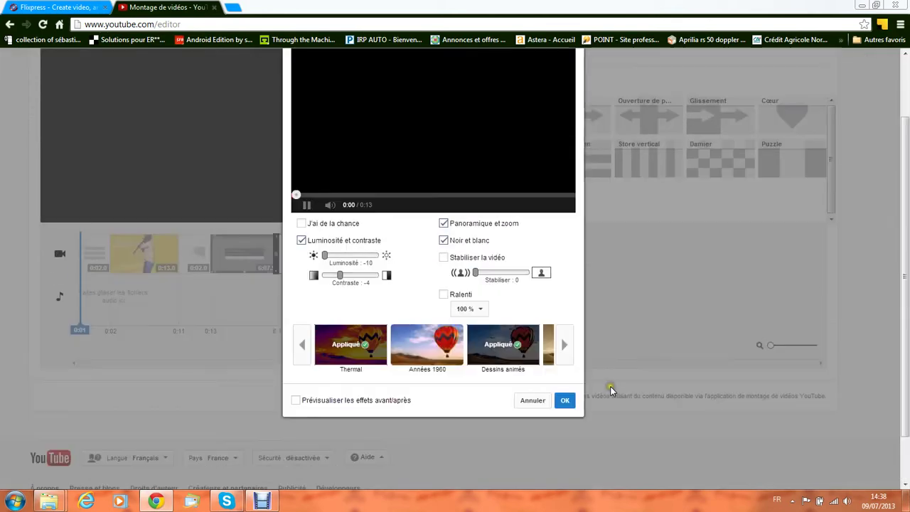
pyautogui.scroll(2, 611, 391)
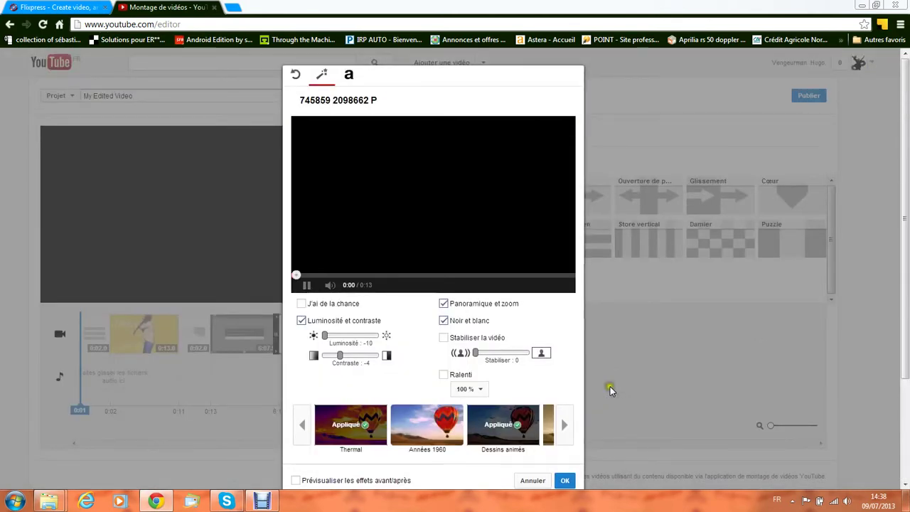
# Reset the intro clip's brightness and contrast to 0 and play back the effects preview
pyautogui.scroll(-2, 561, 413)
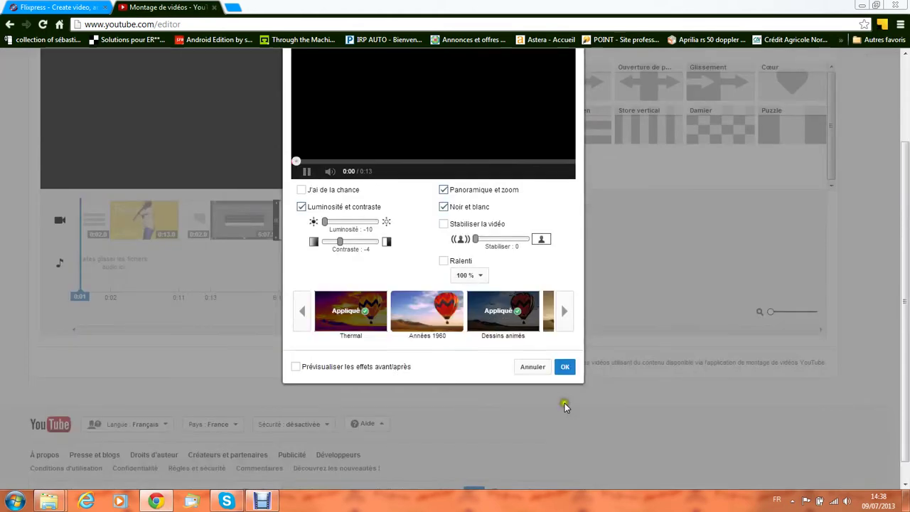
pyautogui.scroll(2, 545, 405)
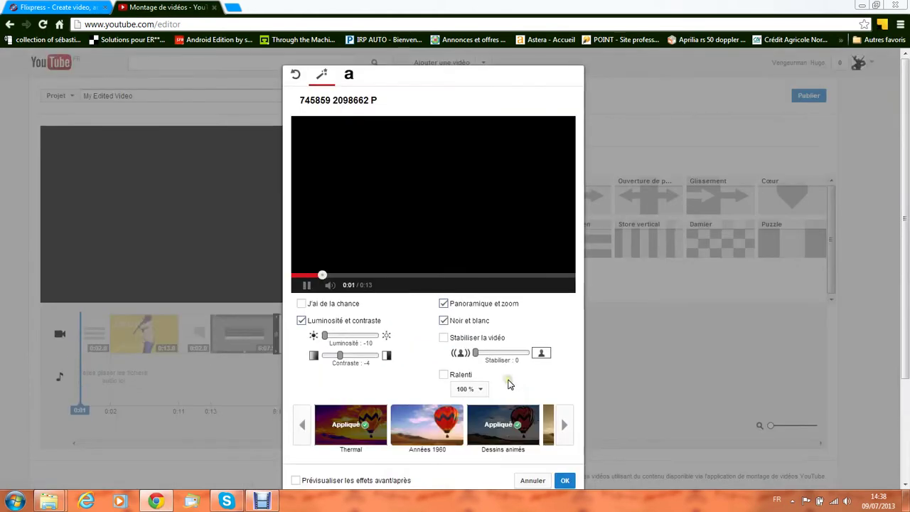
pyautogui.click(307, 287)
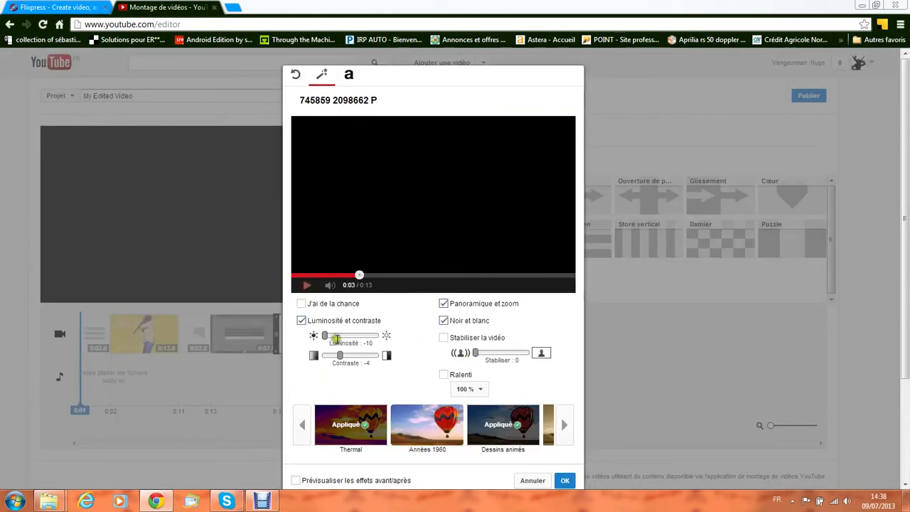
pyautogui.moveTo(326, 339); pyautogui.dragTo(350, 357)
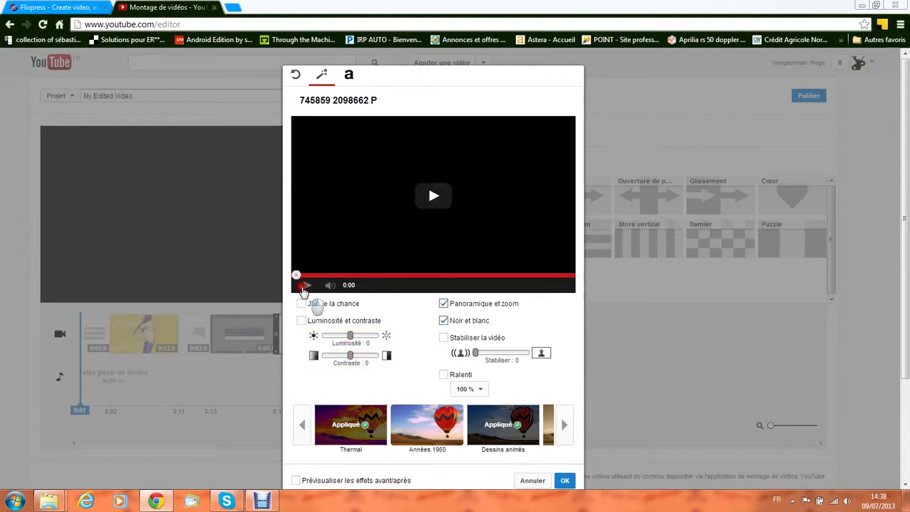
pyautogui.click(305, 286)
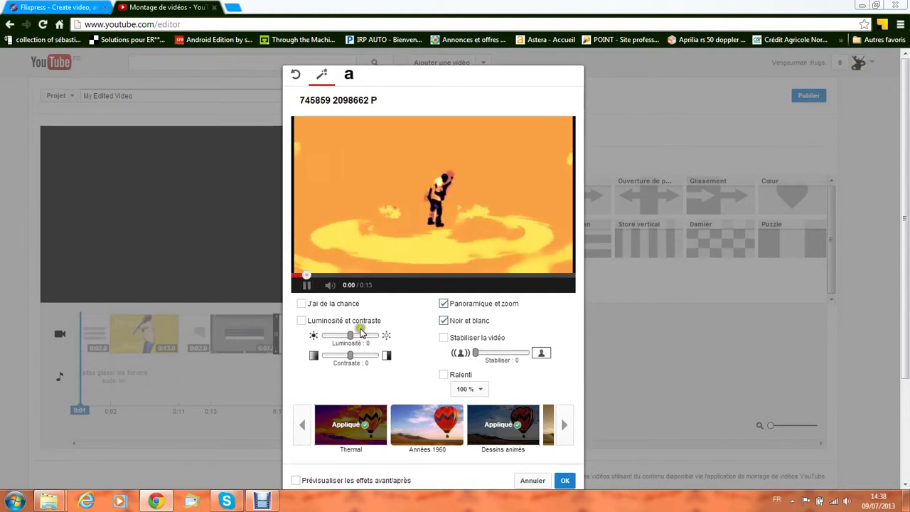
pyautogui.click(305, 286)
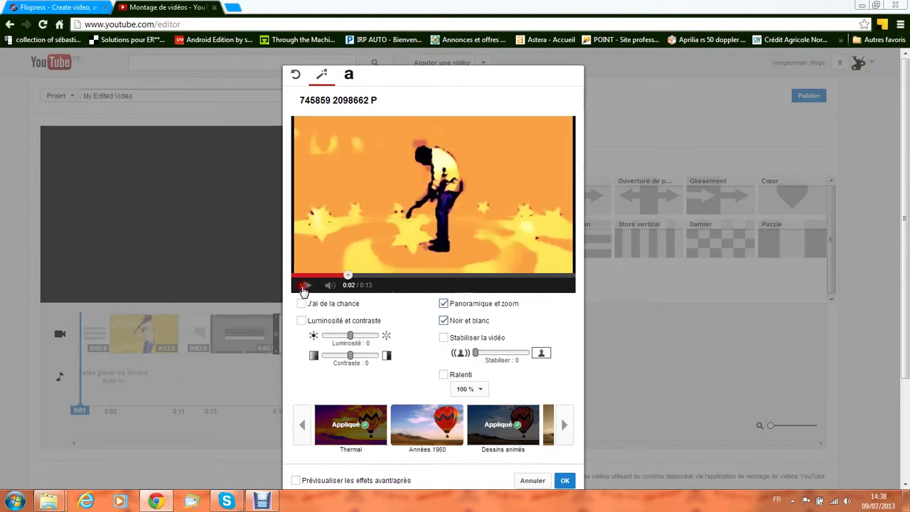
# Set the intro clip's stabilisation to 2, enable Ralenti at 50 %, and apply the effects to the clip
pyautogui.scroll(-2, 591, 423)
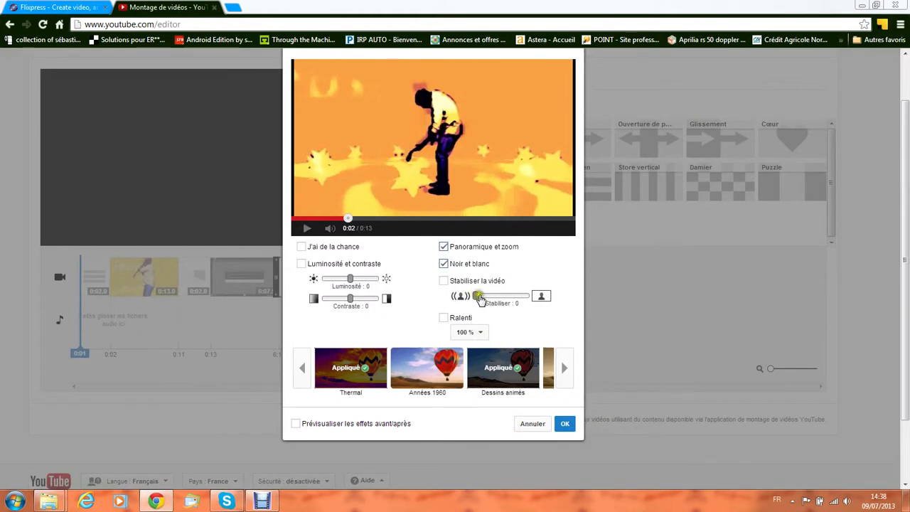
pyautogui.moveTo(477, 297); pyautogui.dragTo(482, 300)
pyautogui.click(444, 318)
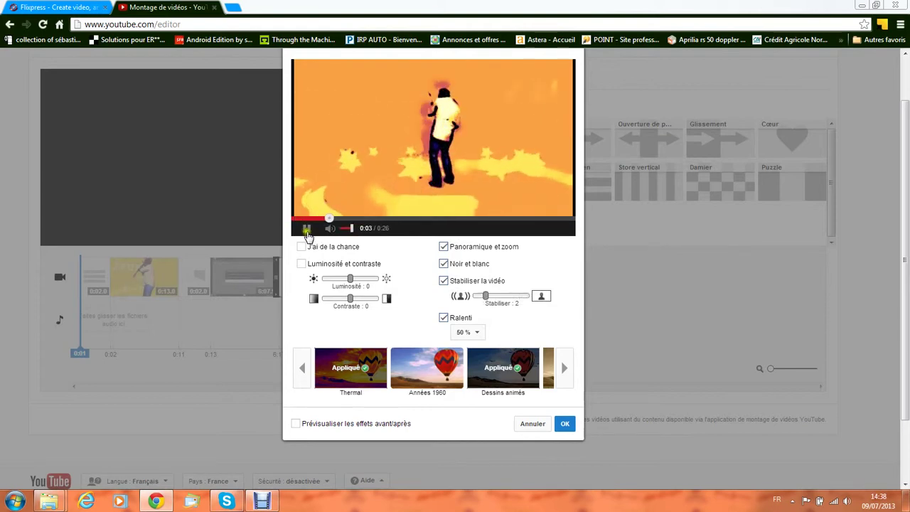
pyautogui.click(307, 228)
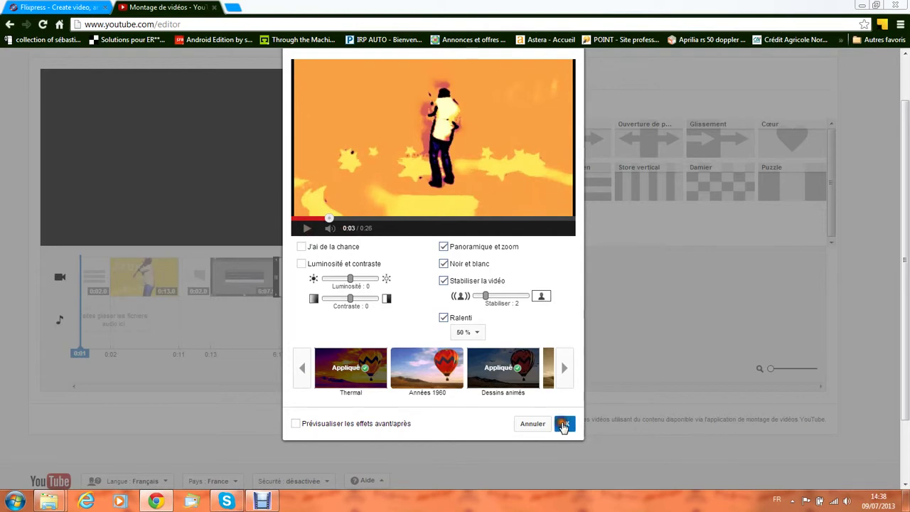
pyautogui.click(564, 424)
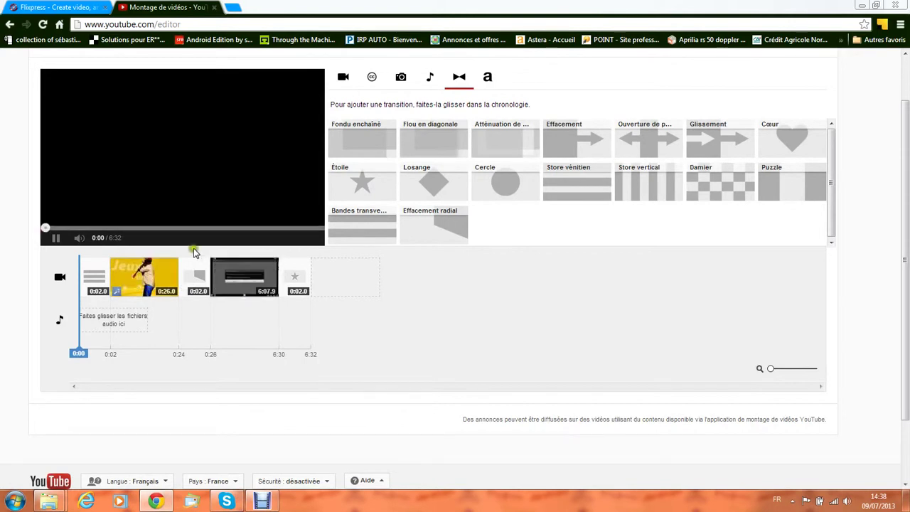
# Stop the project preview and add the track Crash by 12 Stones to the start of the audio timeline
pyautogui.click(56, 237)
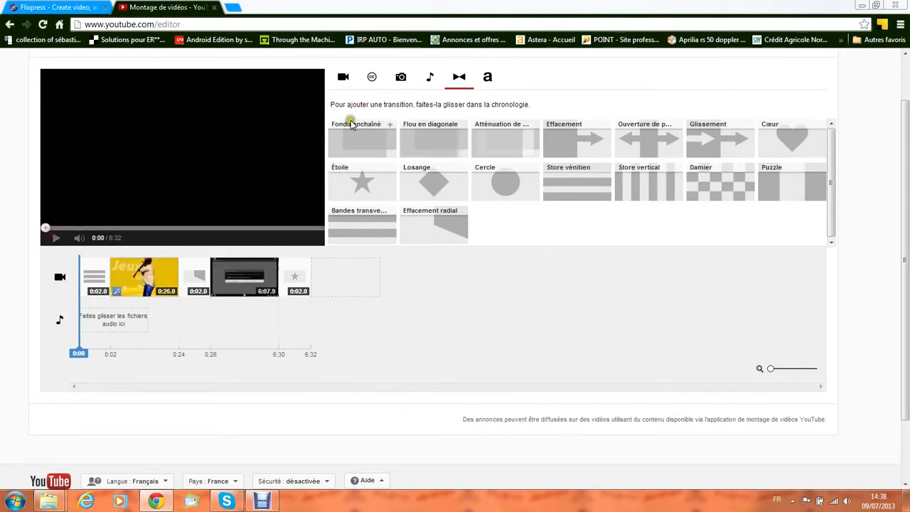
pyautogui.click(430, 78)
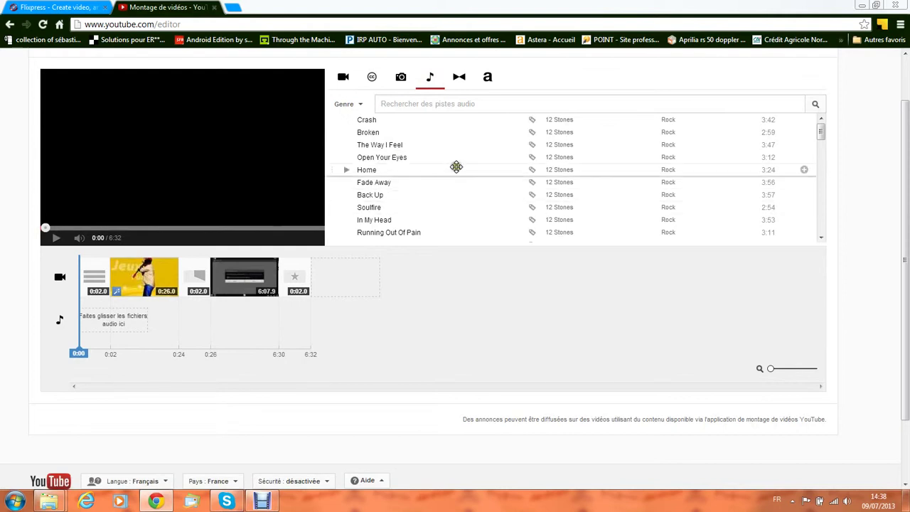
pyautogui.click(384, 121)
pyautogui.moveTo(383, 121); pyautogui.dragTo(134, 321)
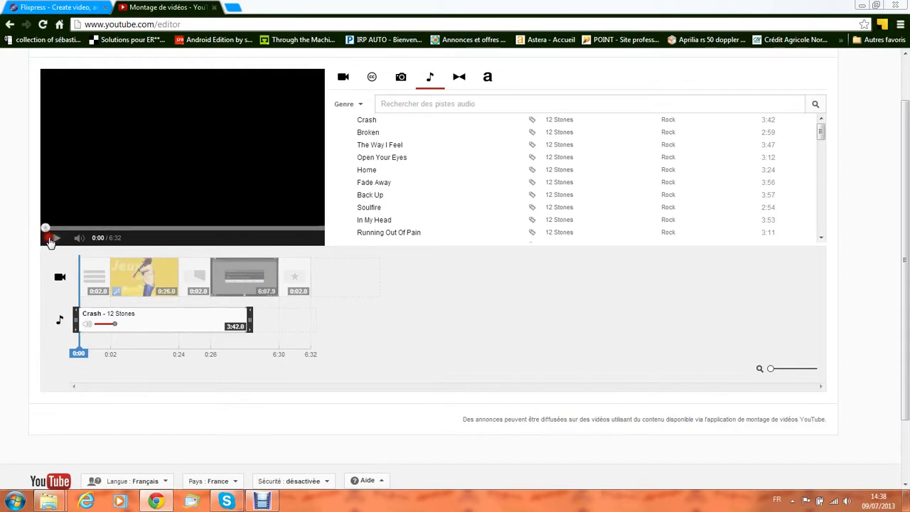
pyautogui.click(49, 241)
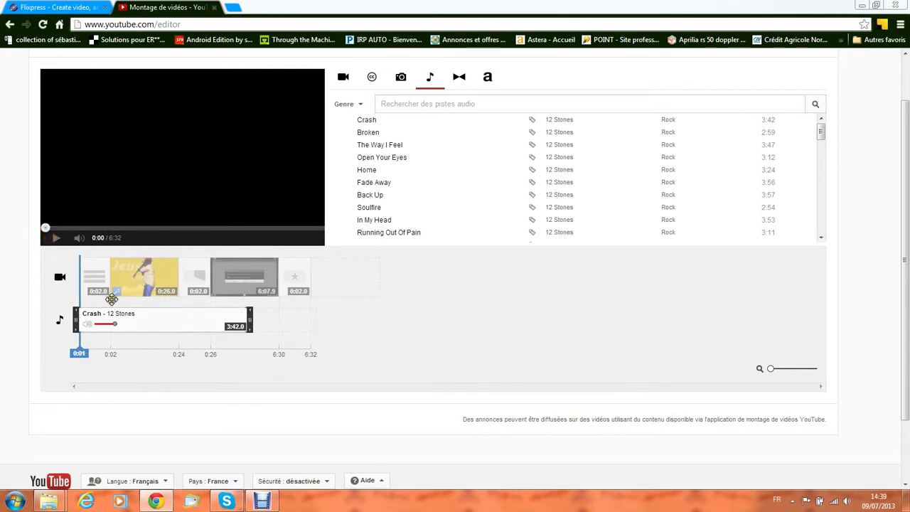
pyautogui.moveTo(773, 376)
pyautogui.mouseDown()
pyautogui.moveTo(802, 382)
pyautogui.moveTo(770, 376)
pyautogui.mouseUp()
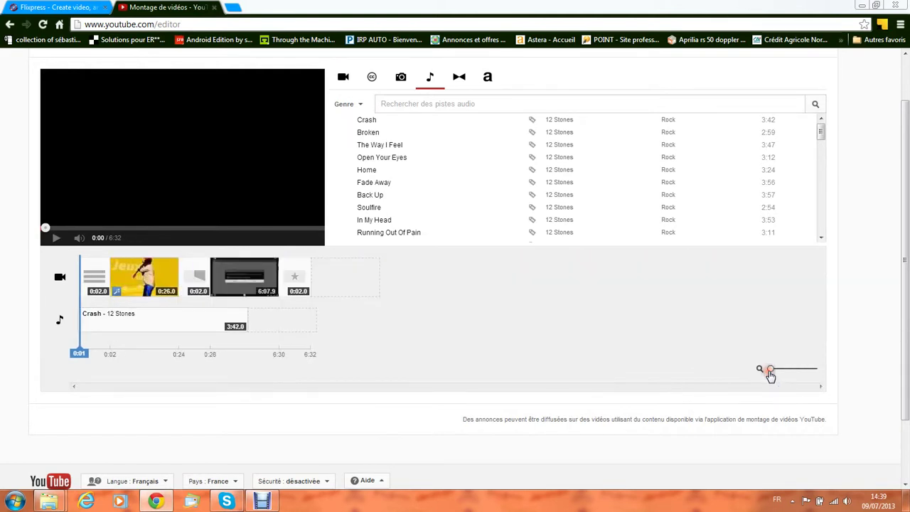
# Review the editor's available titles, transitions, audio tracks, photo import, Creative Commons videos and own uploaded videos
pyautogui.click(489, 84)
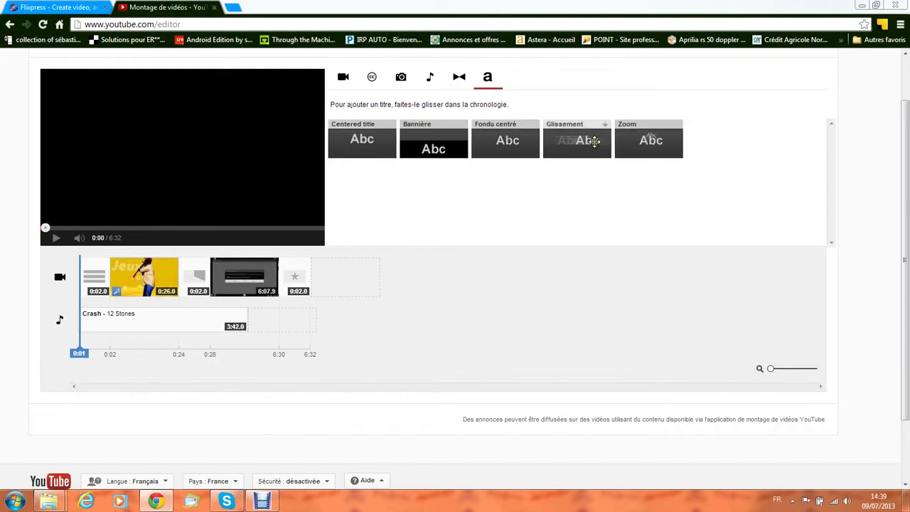
pyautogui.click(457, 79)
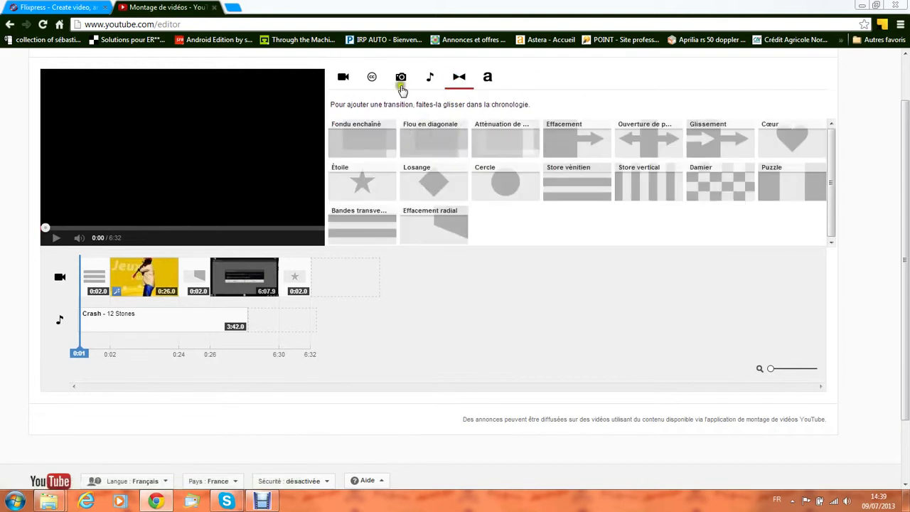
pyautogui.click(429, 79)
pyautogui.click(401, 79)
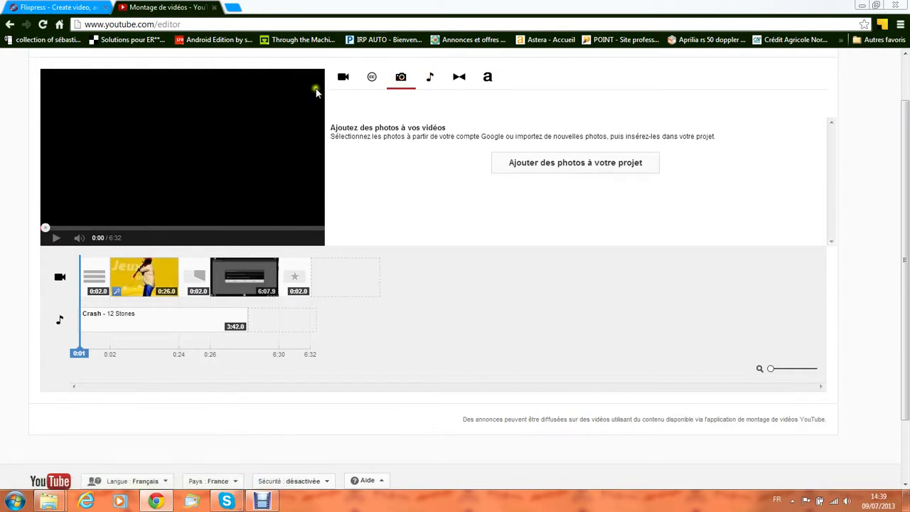
pyautogui.click(372, 77)
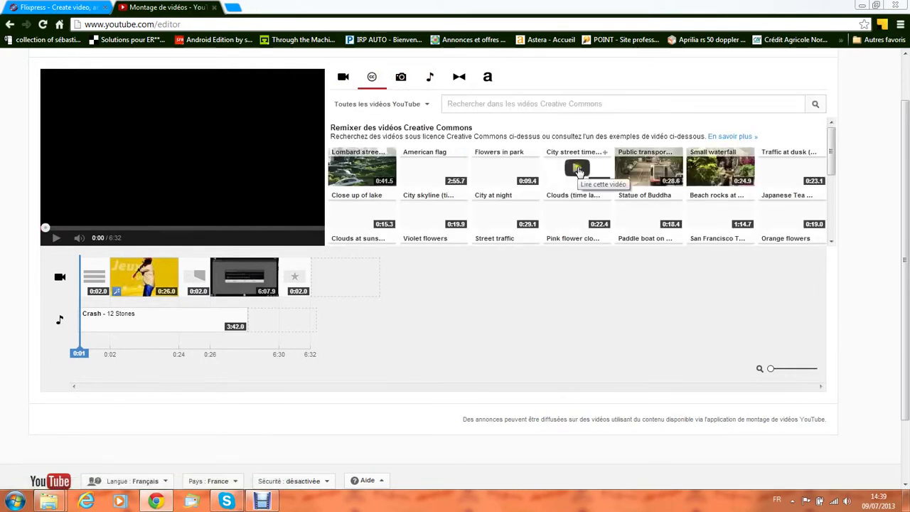
pyautogui.scroll(-2, 578, 171)
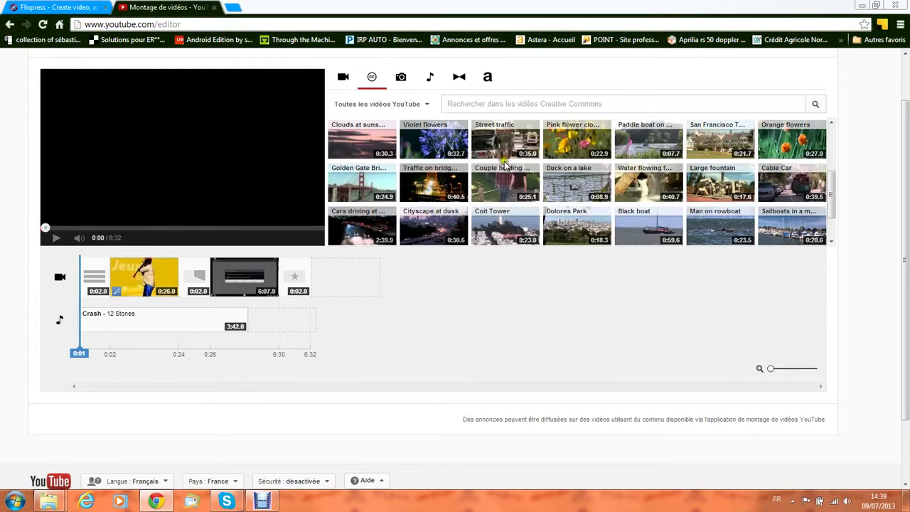
pyautogui.scroll(-1, 505, 164)
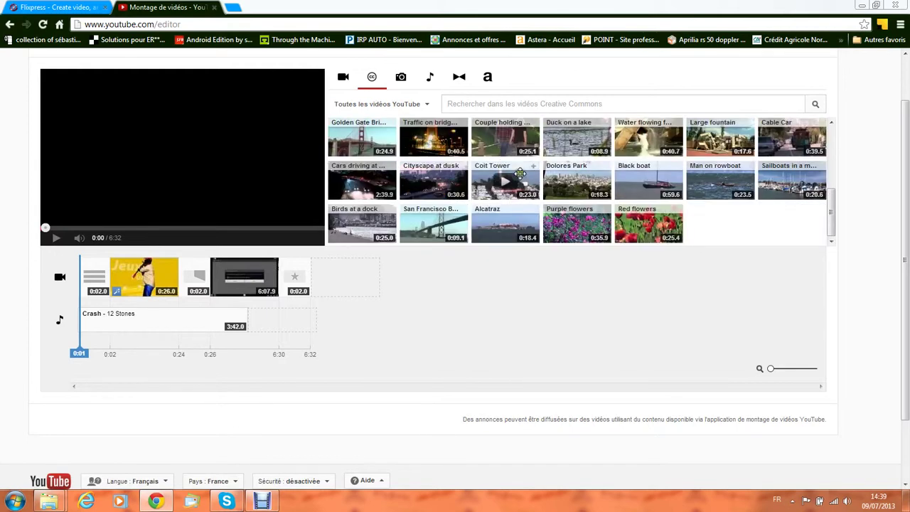
pyautogui.click(343, 79)
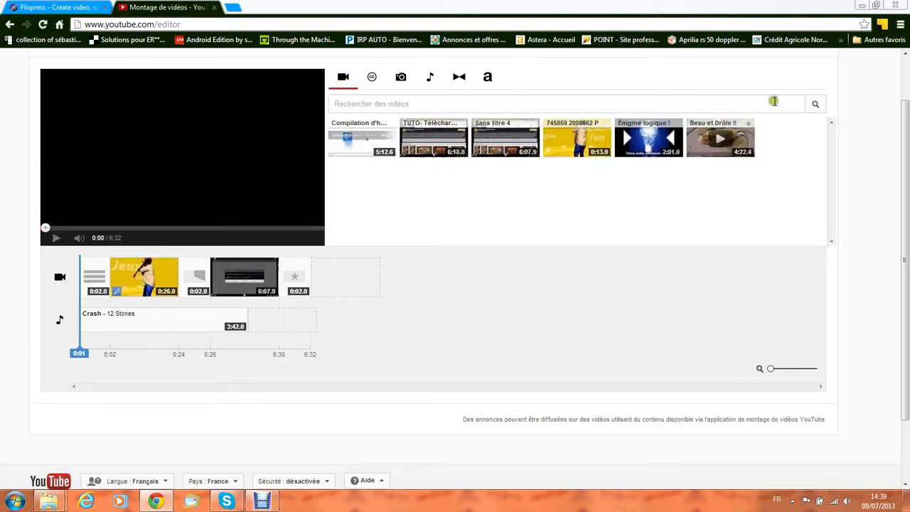
pyautogui.scroll(1, 458, 170)
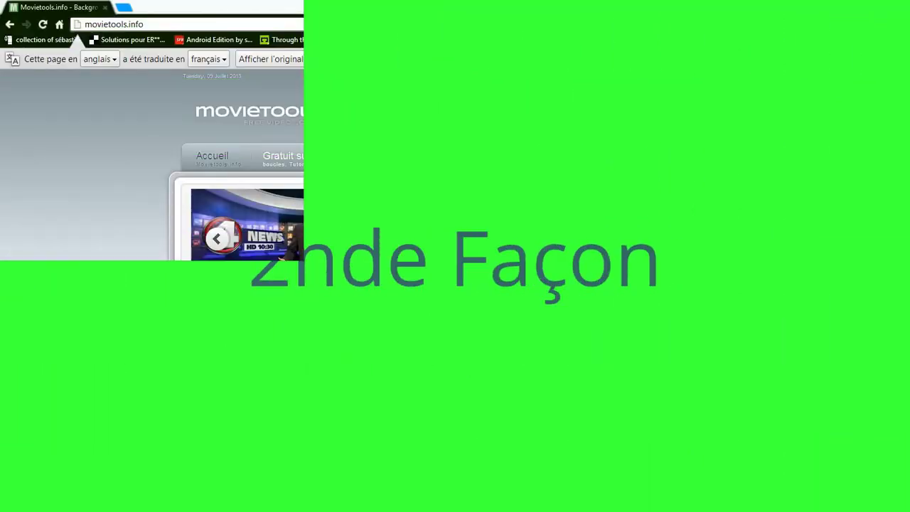
# Browse the free video loops on movietools.info and open Boucle 184 - Résumé LED Ball
pyautogui.scroll(-3, 272, 299)
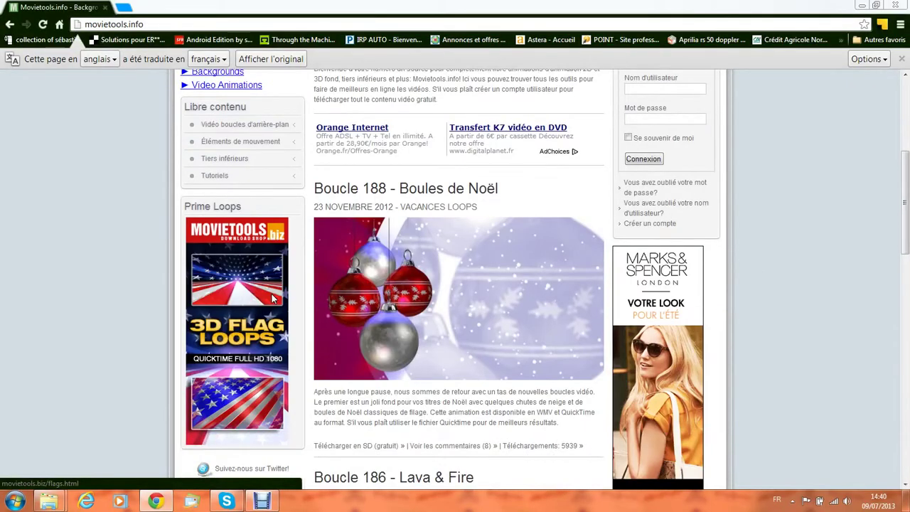
pyautogui.scroll(-1, 272, 298)
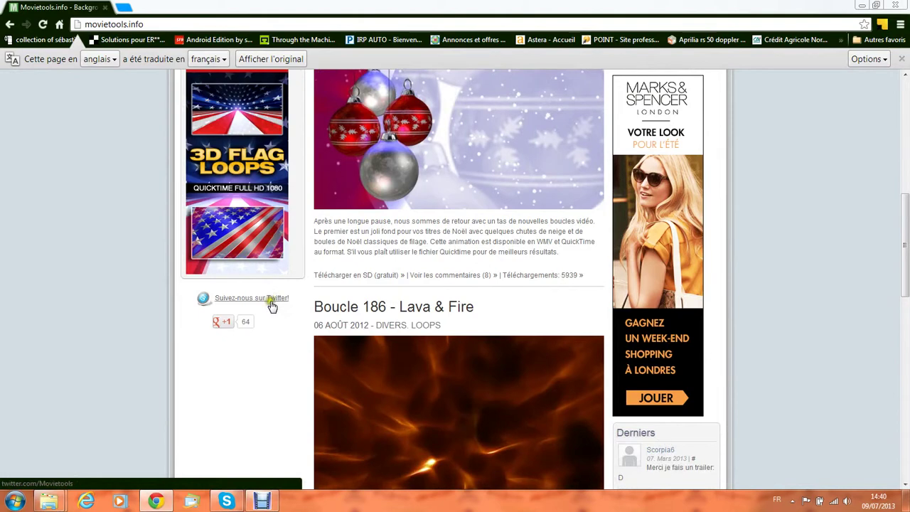
pyautogui.scroll(-2, 270, 305)
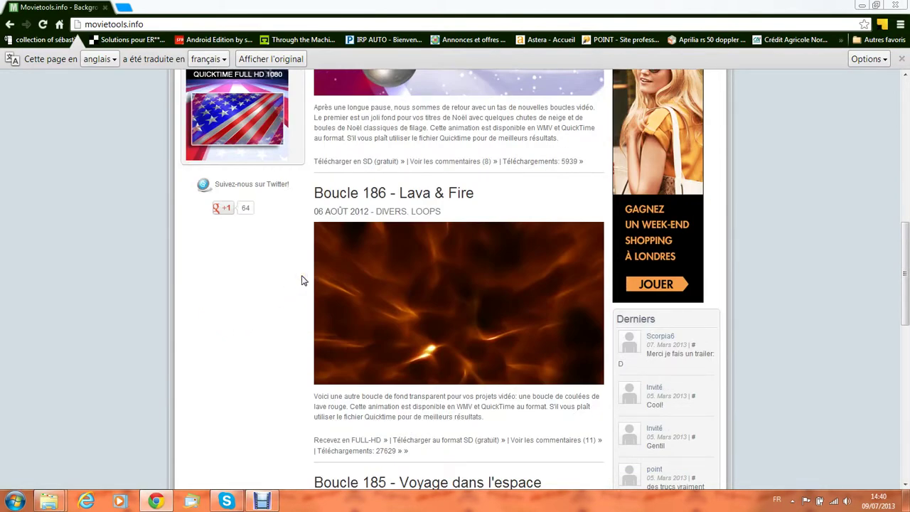
pyautogui.click(186, 283)
pyautogui.click(15, 501)
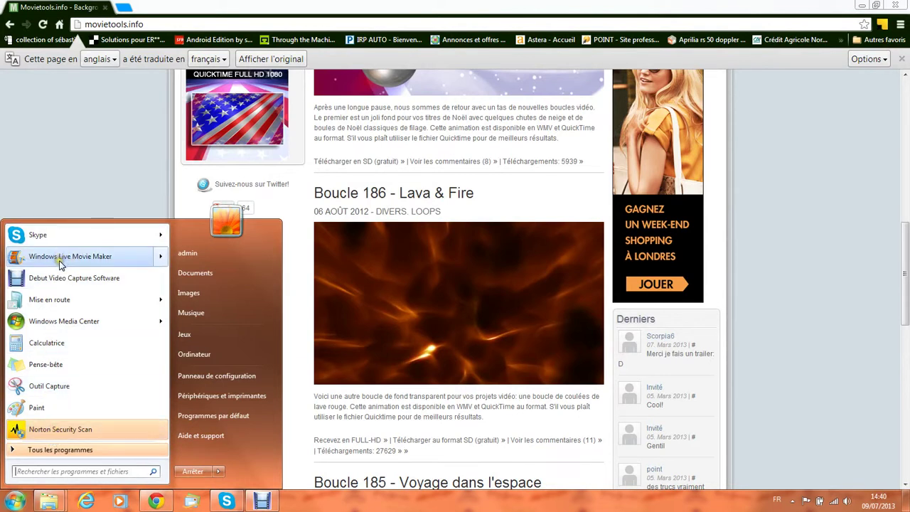
pyautogui.click(54, 190)
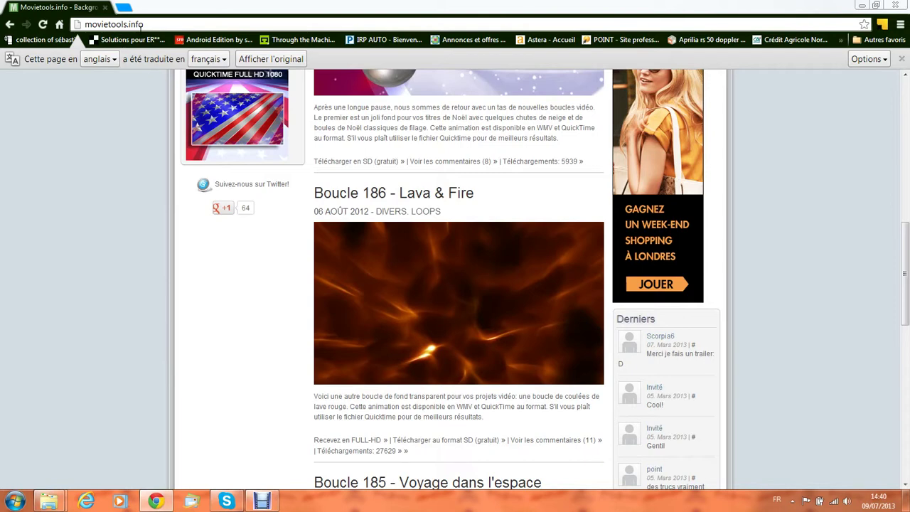
pyautogui.scroll(-9, 445, 304)
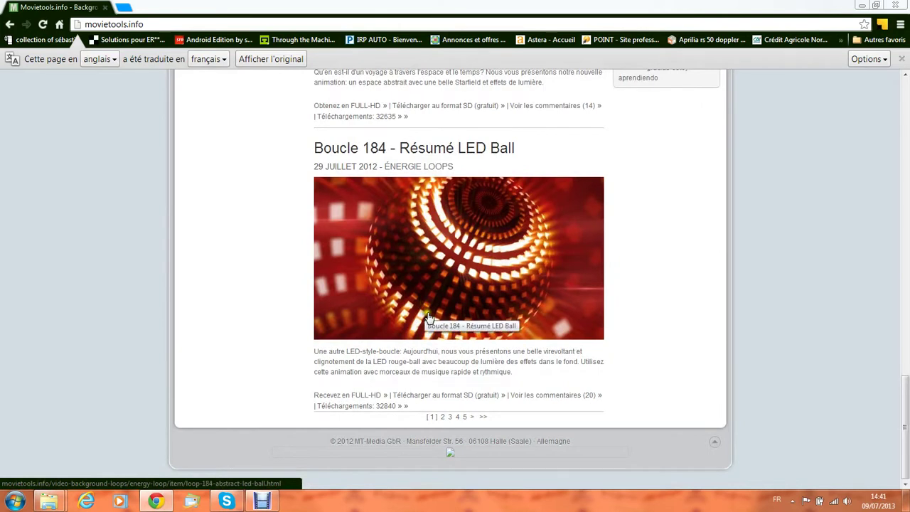
pyautogui.click(478, 275)
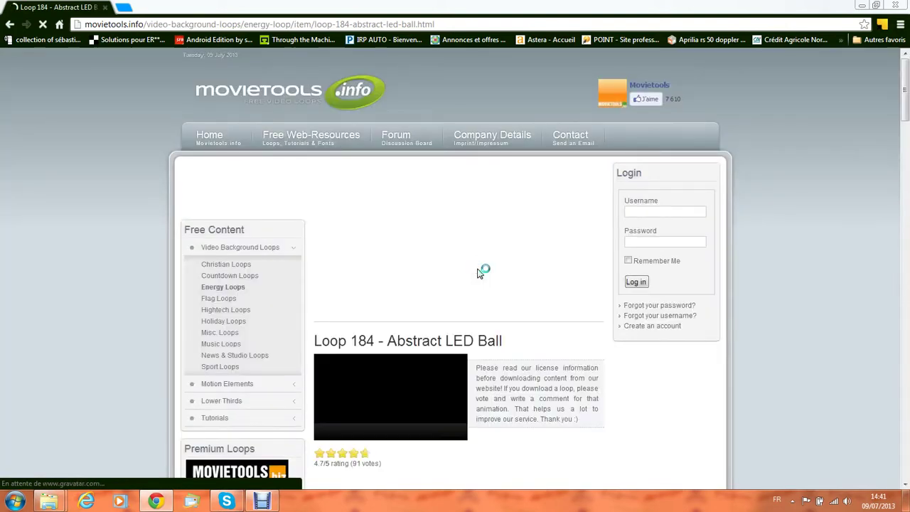
# Play and pause the LED Ball loop's preview and locate its Windows Media (WMV) download
pyautogui.scroll(-3, 481, 273)
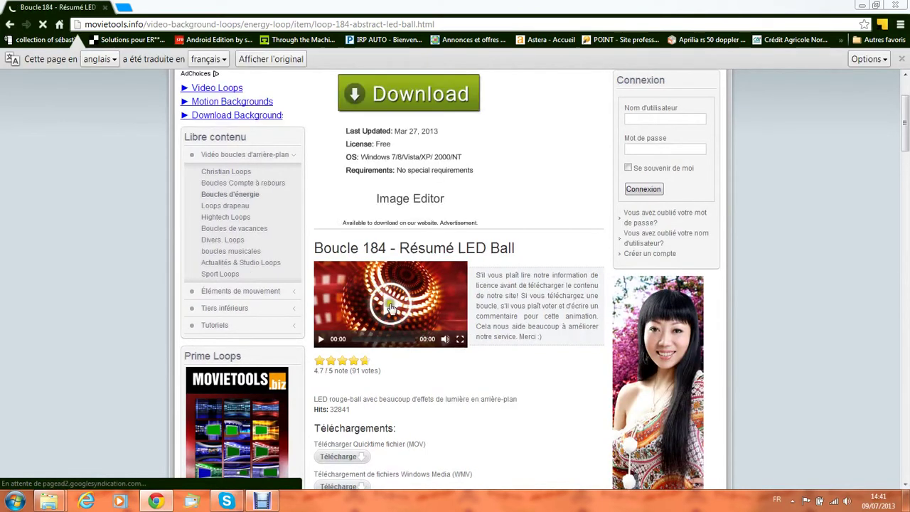
pyautogui.click(390, 306)
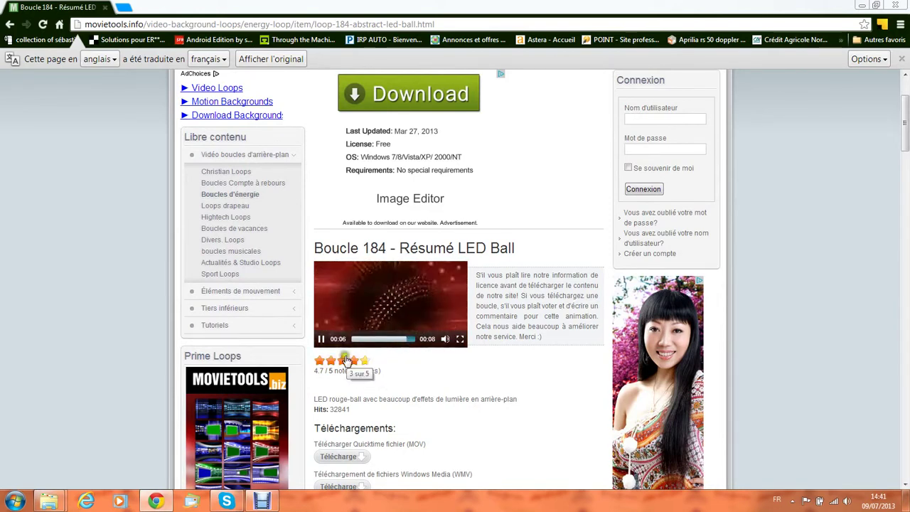
pyautogui.click(324, 340)
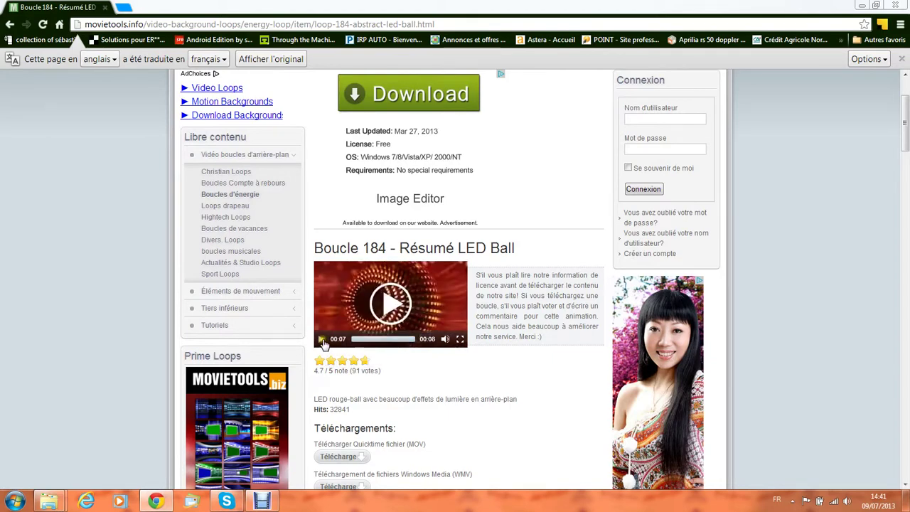
pyautogui.scroll(-3, 323, 342)
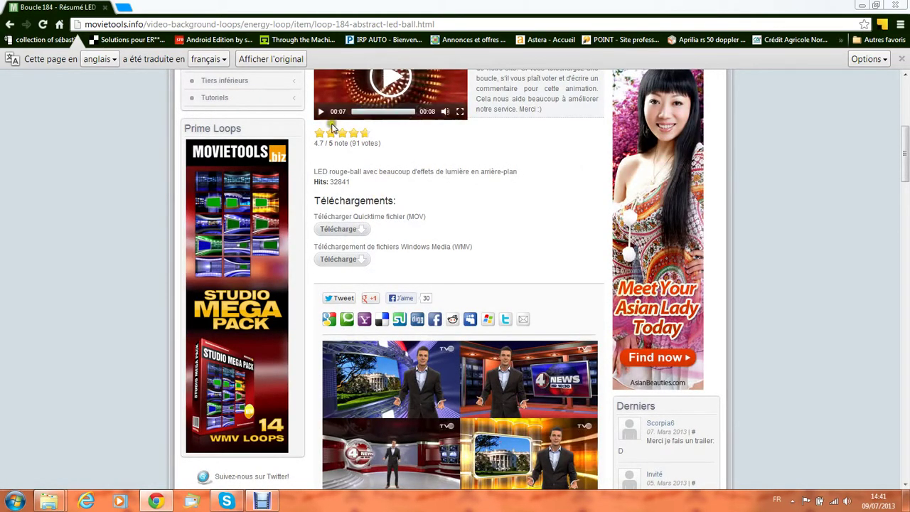
pyautogui.scroll(1, 331, 128)
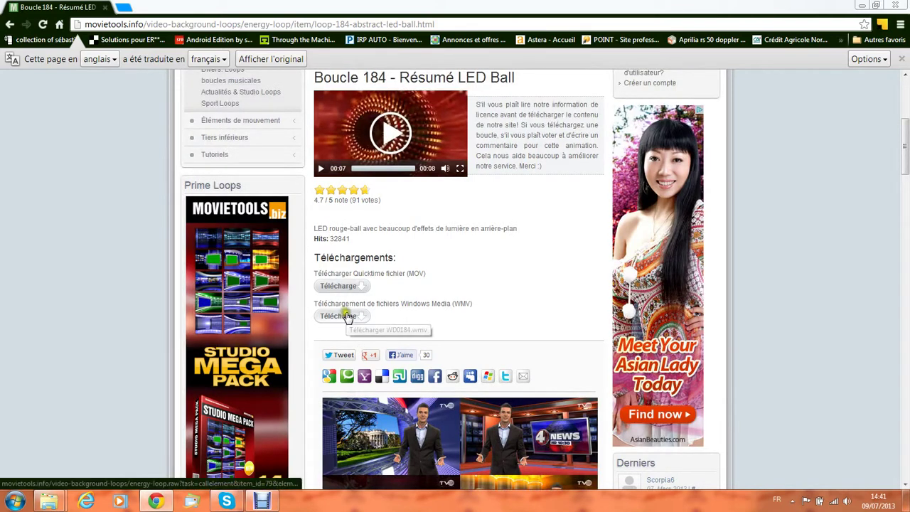
# Download the LED Ball loop as a Windows Media (WMV) file and show the file in its folder
pyautogui.moveTo(347, 317)
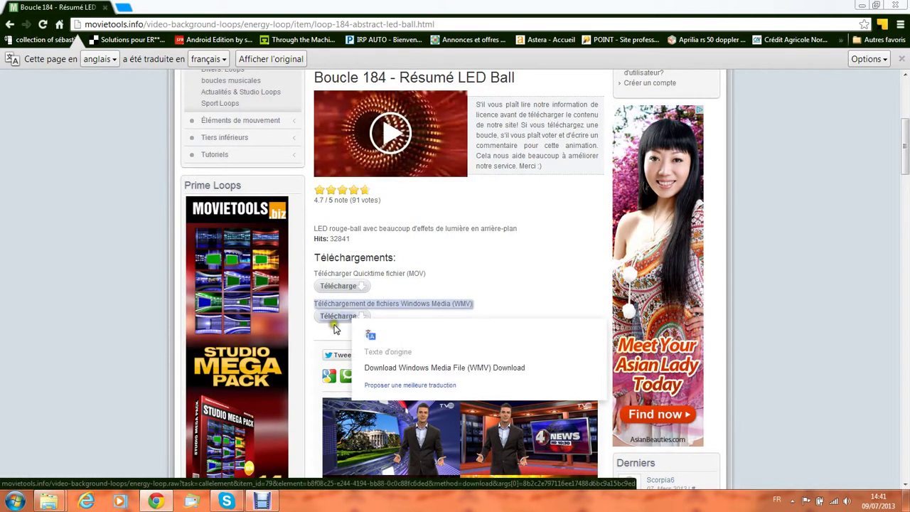
pyautogui.click(337, 321)
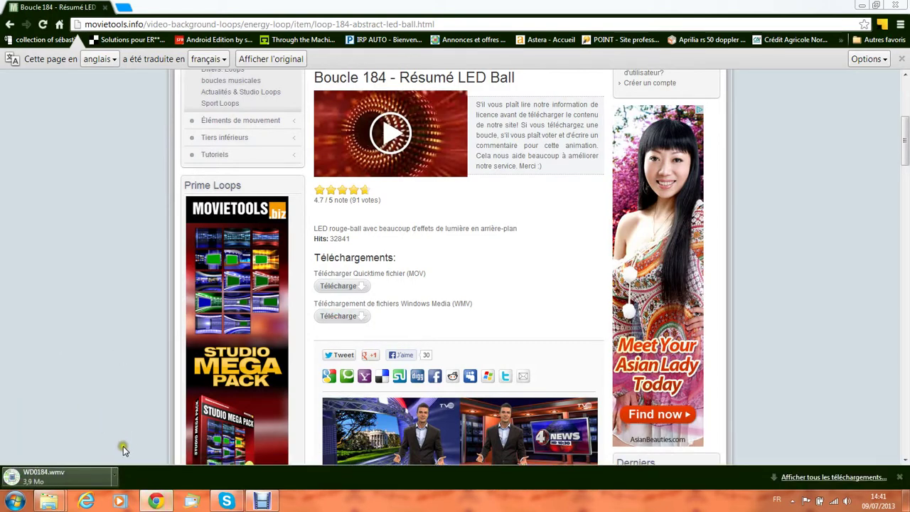
pyautogui.click(116, 476)
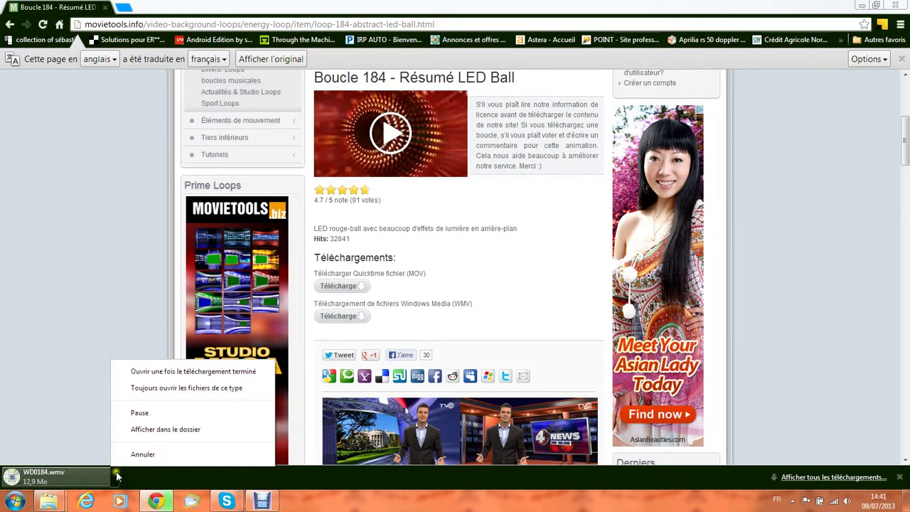
pyautogui.click(135, 429)
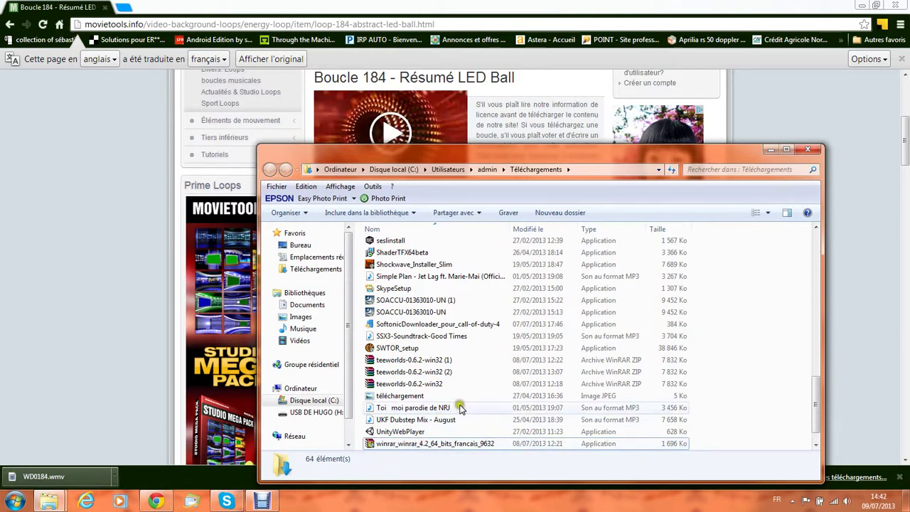
# Move the WD0184 video from the Téléchargements folder to Bureau and close the folder window
pyautogui.scroll(-1, 387, 445)
pyautogui.click(383, 443)
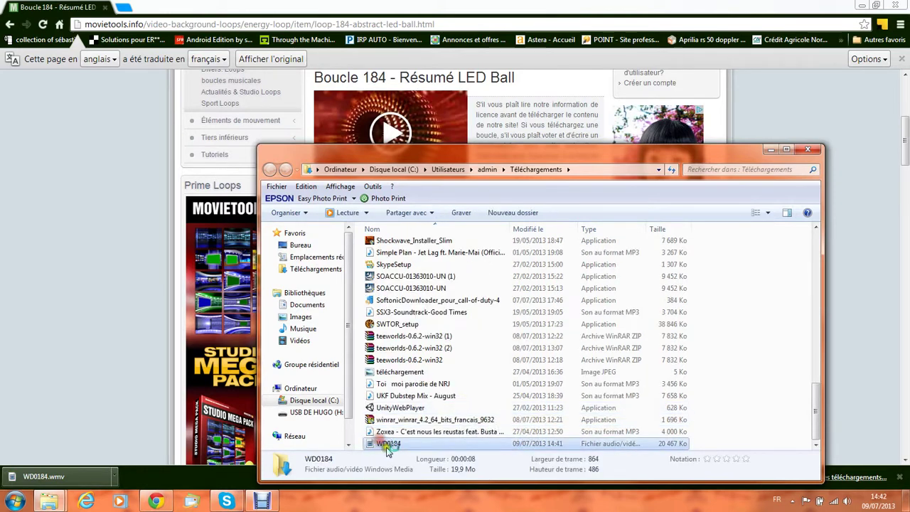
pyautogui.moveTo(391, 446); pyautogui.dragTo(302, 246)
pyautogui.click(808, 149)
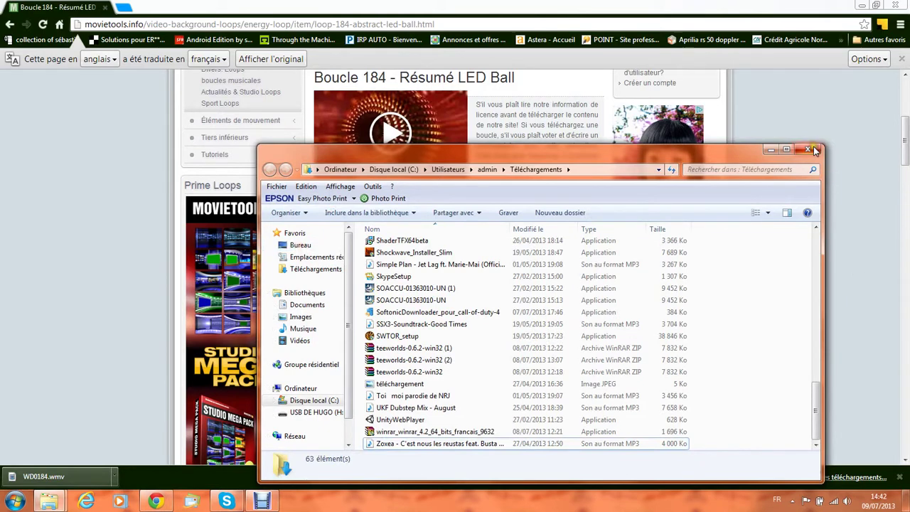
# Open Windows Live Movie Maker, add the WD0184 video from Bureau to the project and play it
pyautogui.press('super')
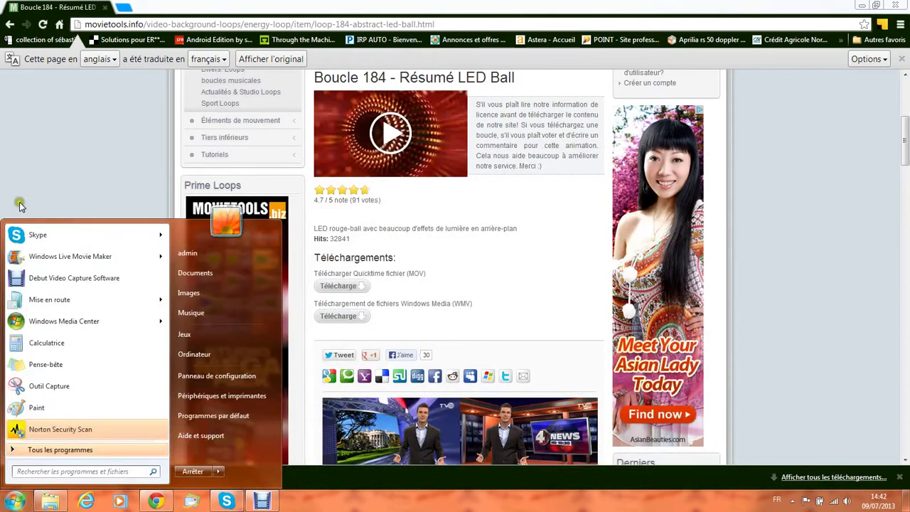
pyautogui.click(44, 256)
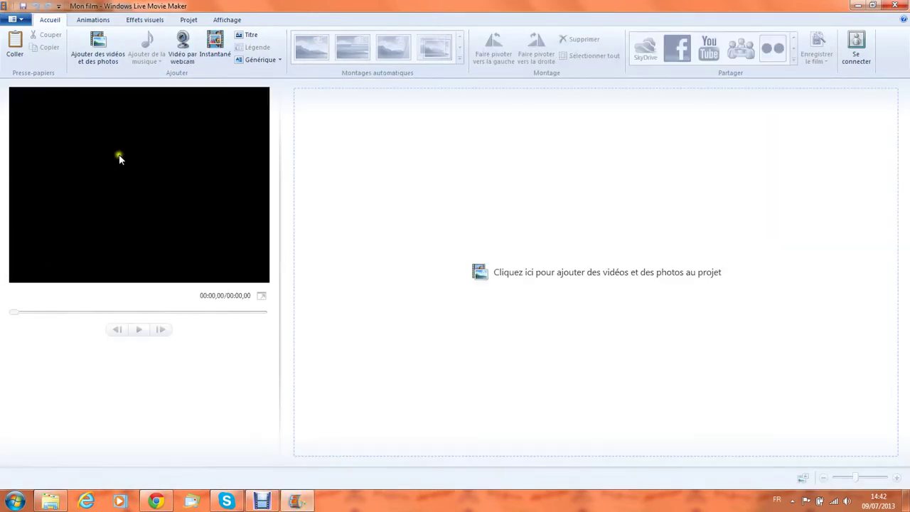
pyautogui.click(95, 58)
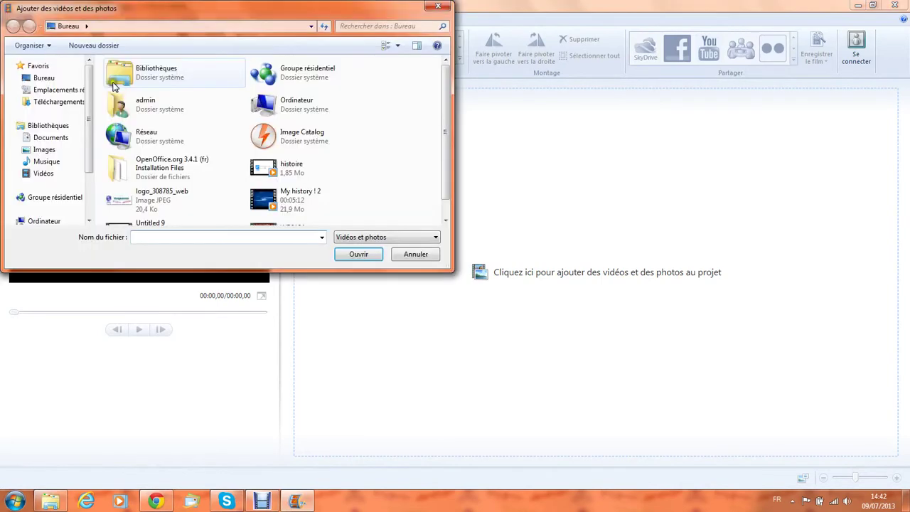
pyautogui.scroll(-1, 448, 185)
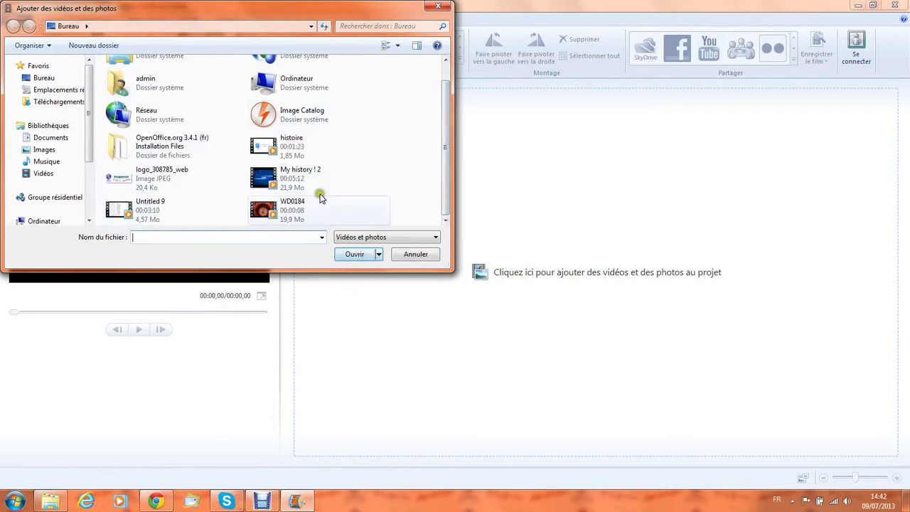
pyautogui.doubleClick(297, 207)
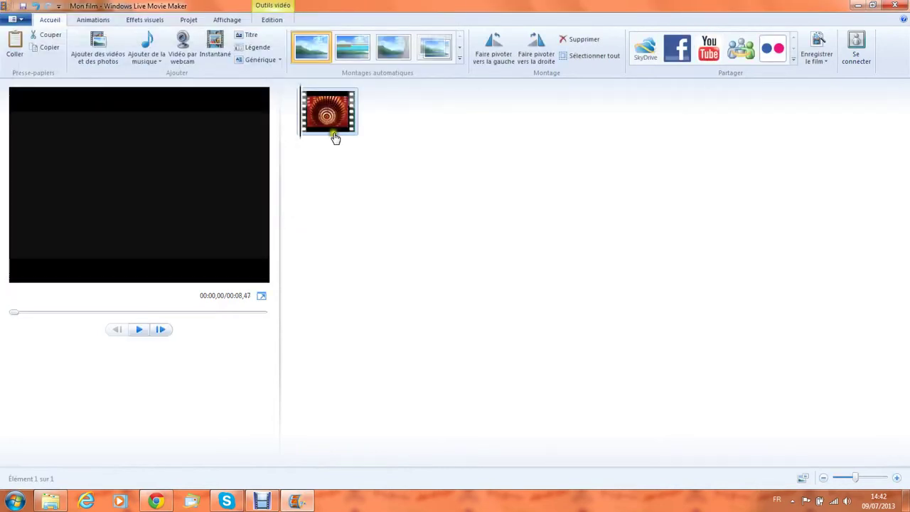
pyautogui.click(148, 330)
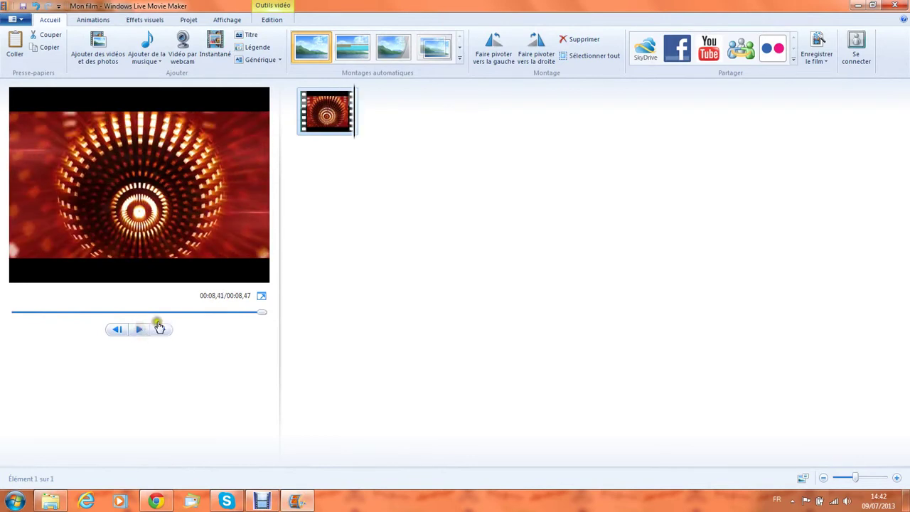
# Add the caption "Chaîne de ******" at the start of the clip and place it mid-frame
pyautogui.click(301, 114)
pyautogui.click(252, 47)
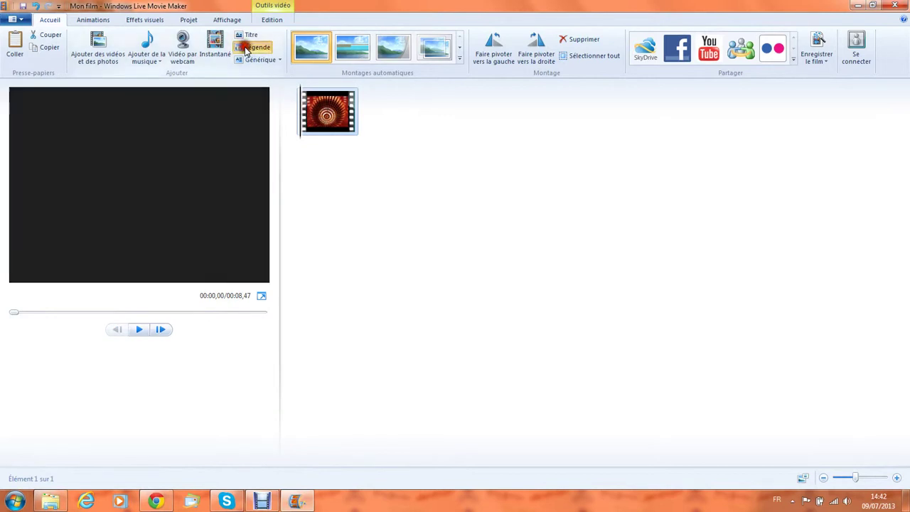
pyautogui.press('BackSpace')
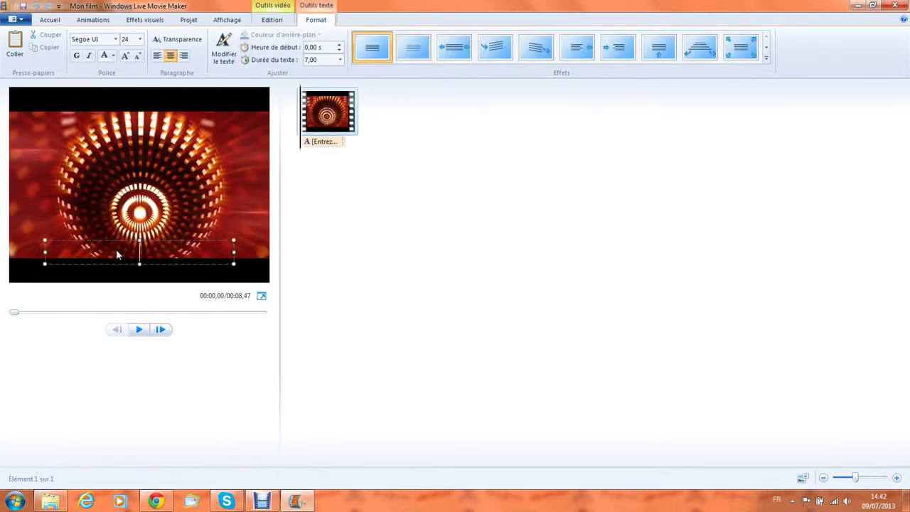
pyautogui.write('Chaîne de ******')
pyautogui.moveTo(157, 239); pyautogui.dragTo(154, 171)
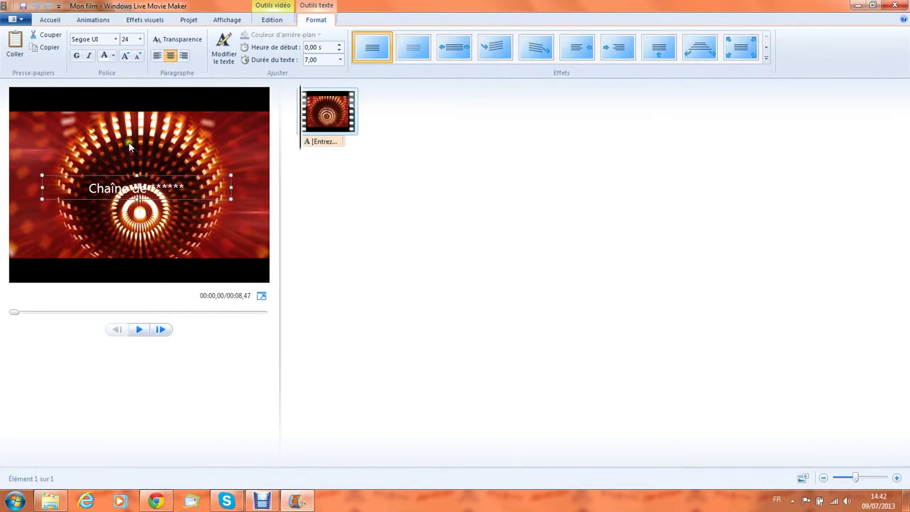
# Set the caption's font to Fixedsys and its size to 48
pyautogui.click(117, 39)
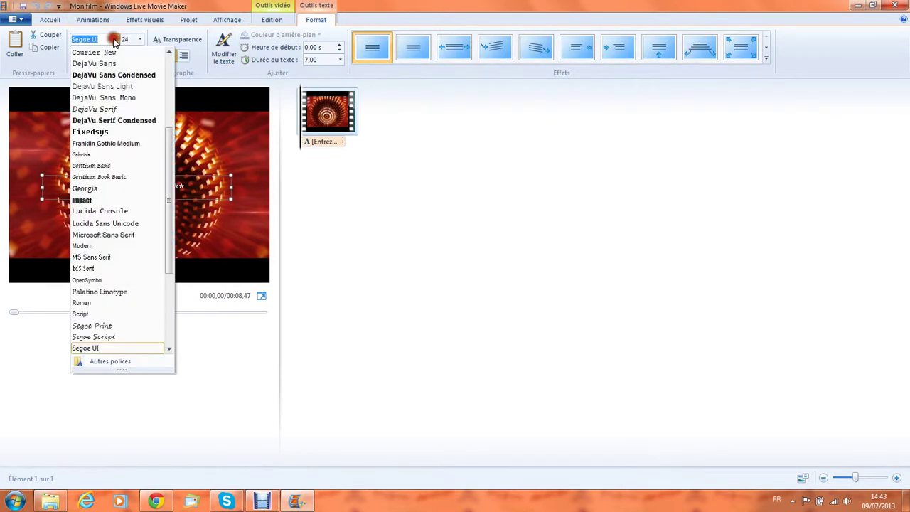
pyautogui.click(93, 135)
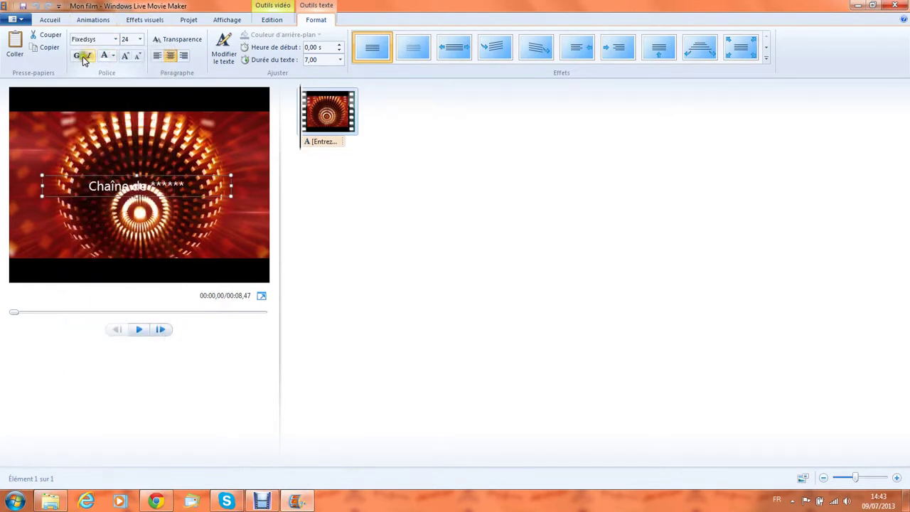
pyautogui.click(126, 56)
pyautogui.click(125, 56)
pyautogui.click(126, 56)
pyautogui.click(125, 56)
pyautogui.click(126, 56)
pyautogui.click(126, 56)
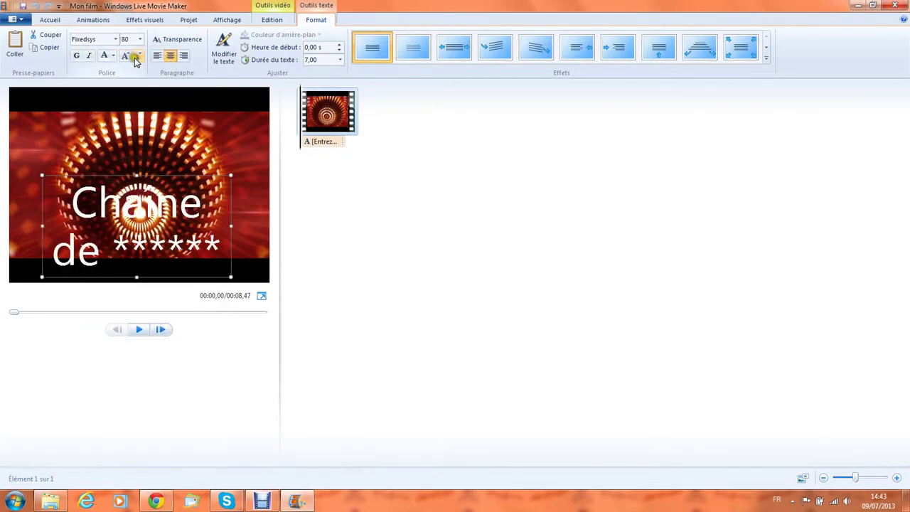
pyautogui.click(134, 58)
pyautogui.click(135, 58)
# Move the caption higher in the frame and make its text yellow and bold
pyautogui.moveTo(158, 177); pyautogui.dragTo(157, 142)
pyautogui.click(111, 57)
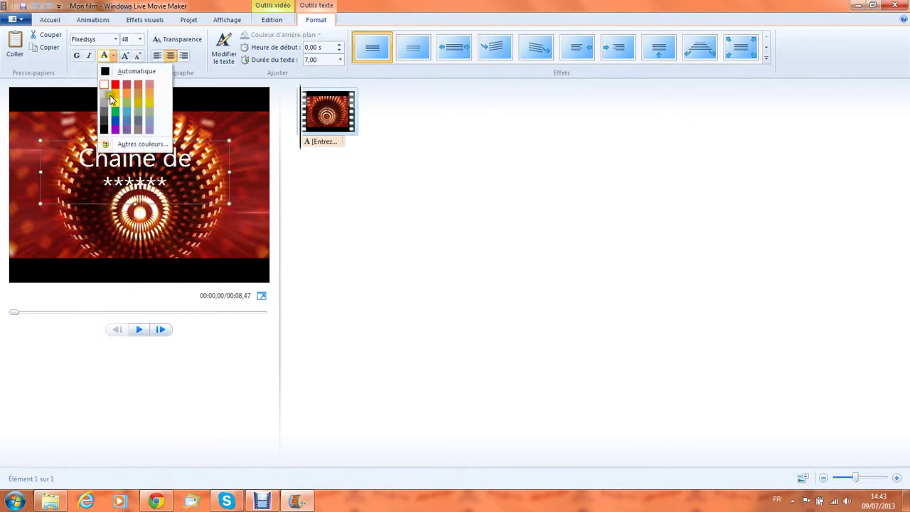
pyautogui.click(113, 103)
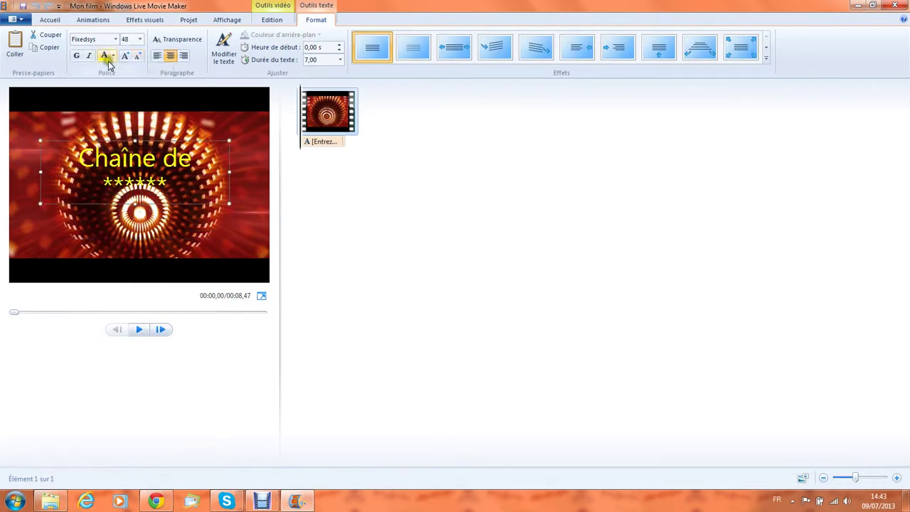
pyautogui.click(76, 56)
# Change the caption's font to Segoe Script at size 72 and shift it up to fit within the picture
pyautogui.click(121, 41)
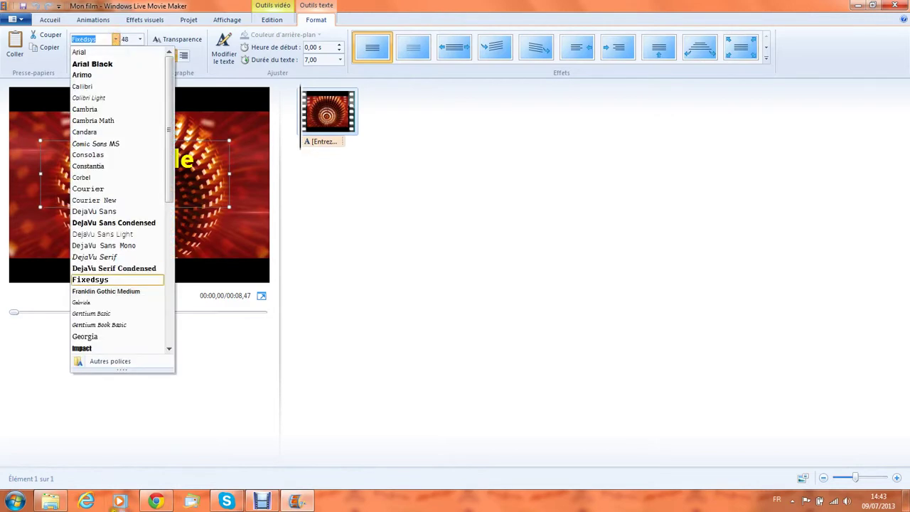
pyautogui.scroll(-6, 109, 277)
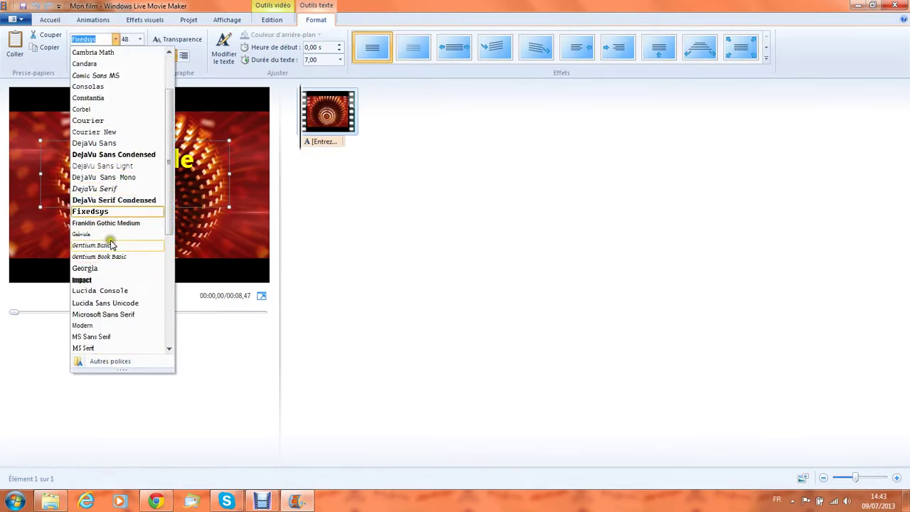
pyautogui.click(109, 279)
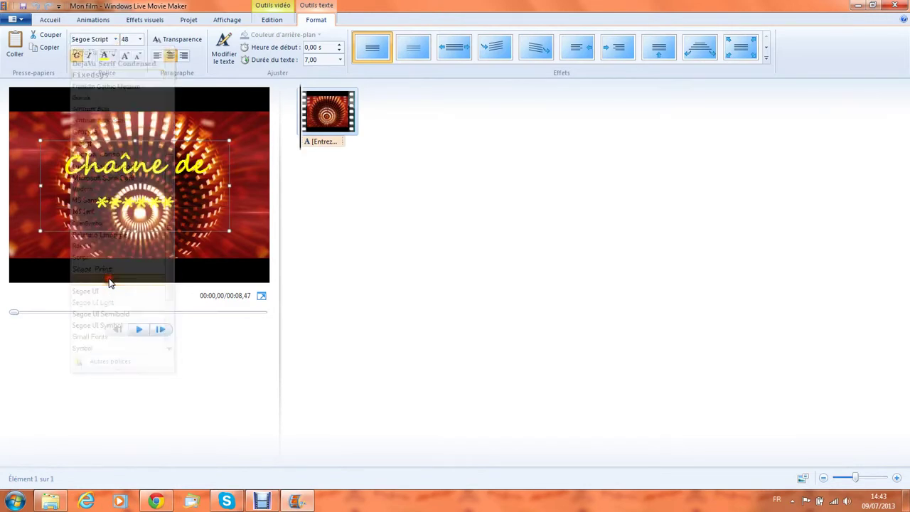
pyautogui.click(128, 56)
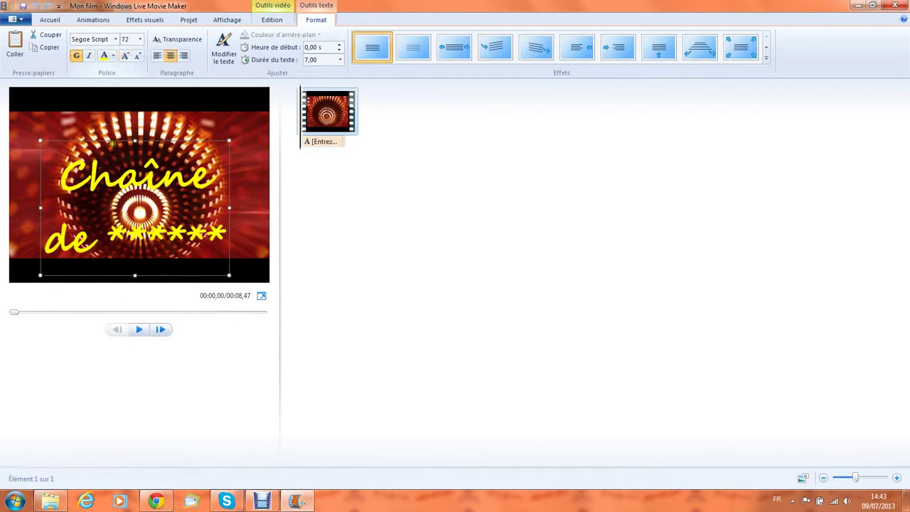
pyautogui.moveTo(123, 145); pyautogui.dragTo(127, 127)
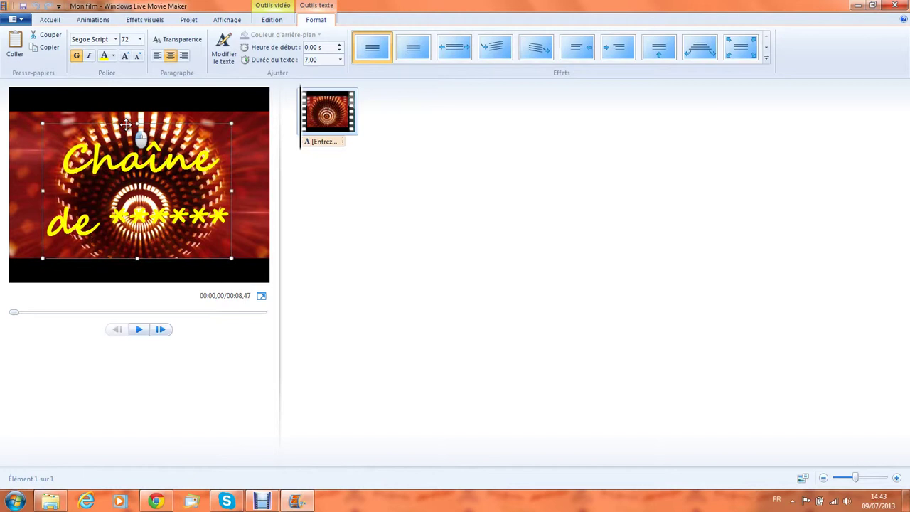
pyautogui.click(261, 500)
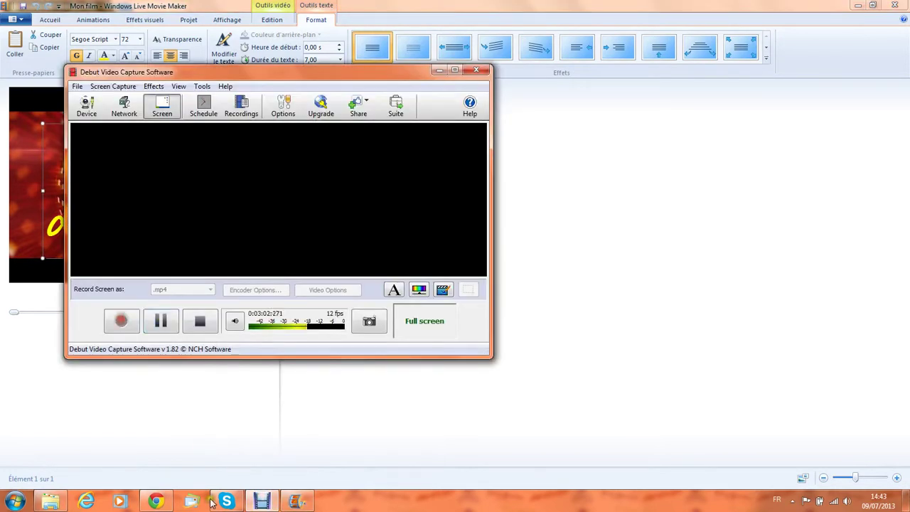
pyautogui.click(439, 69)
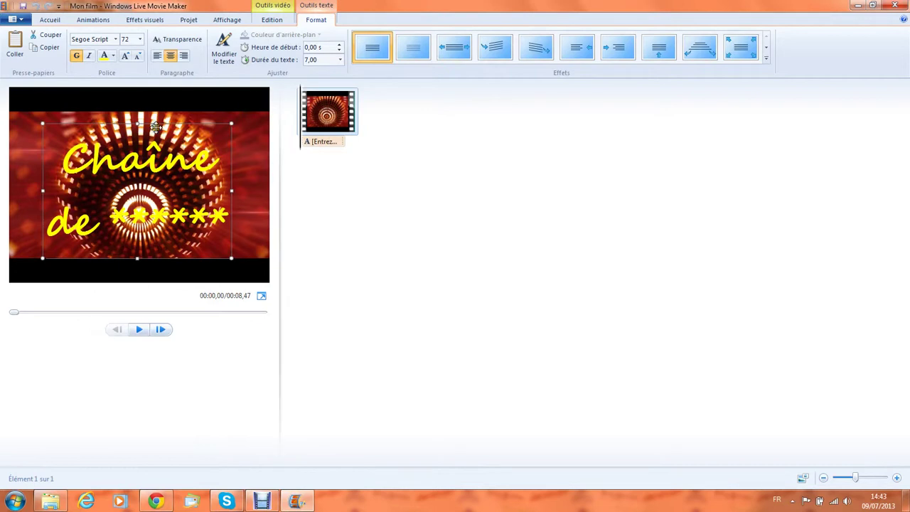
# Nudge the caption slightly higher and make its text partly transparent
pyautogui.moveTo(155, 127); pyautogui.dragTo(156, 118)
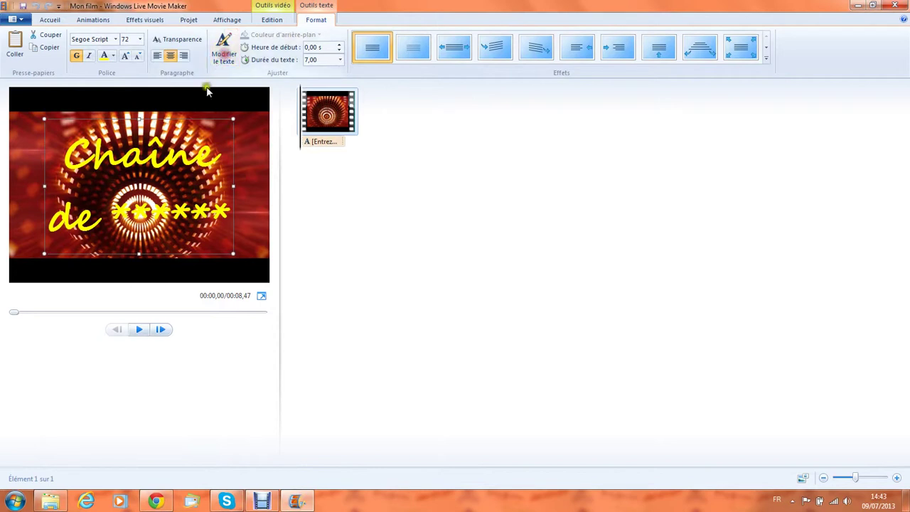
pyautogui.click(174, 39)
pyautogui.moveTo(157, 62); pyautogui.dragTo(186, 74)
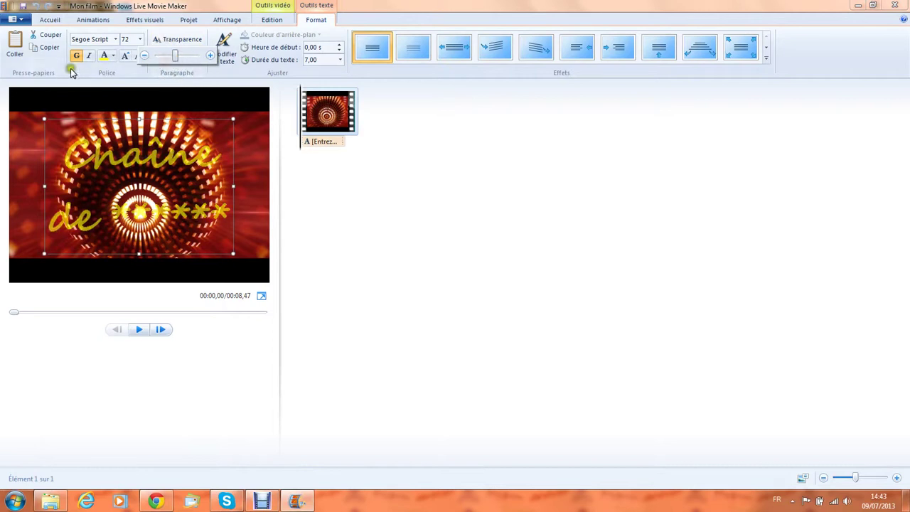
pyautogui.click(74, 69)
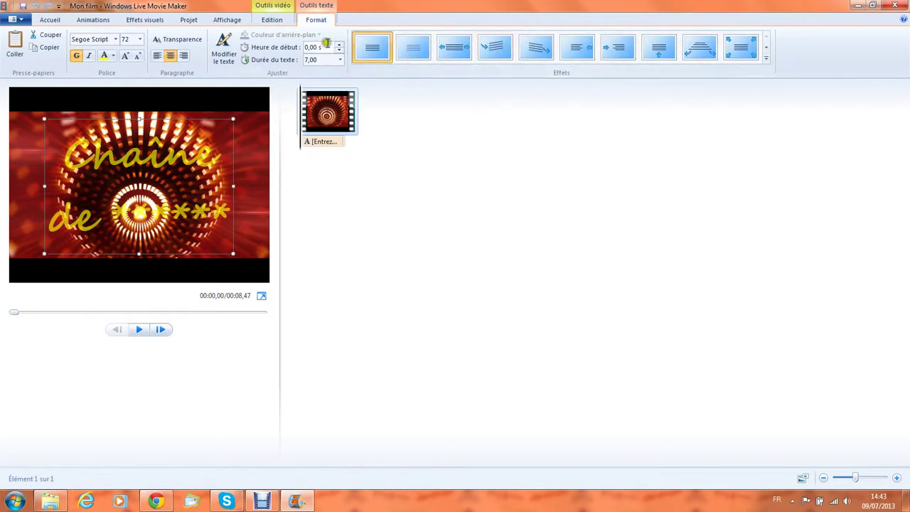
# Apply the Balancer text effect to the caption
pyautogui.click(340, 61)
pyautogui.click(340, 61)
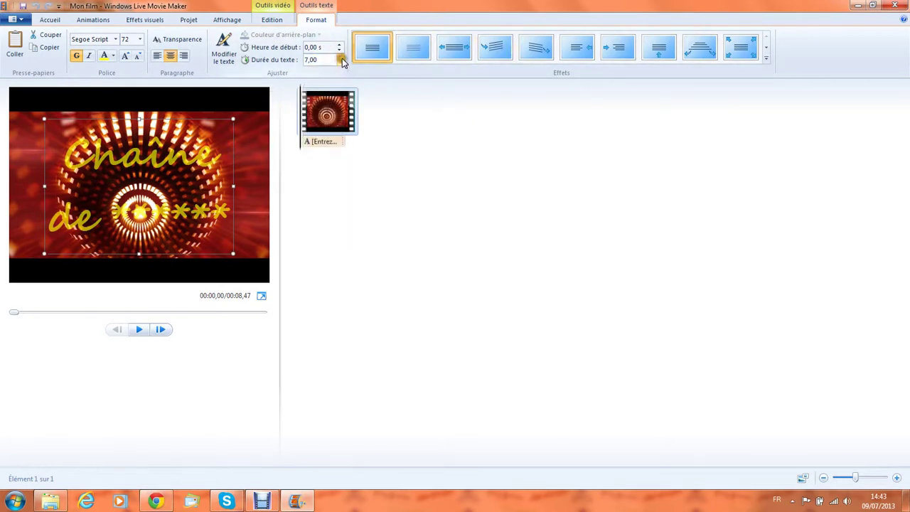
pyautogui.click(767, 58)
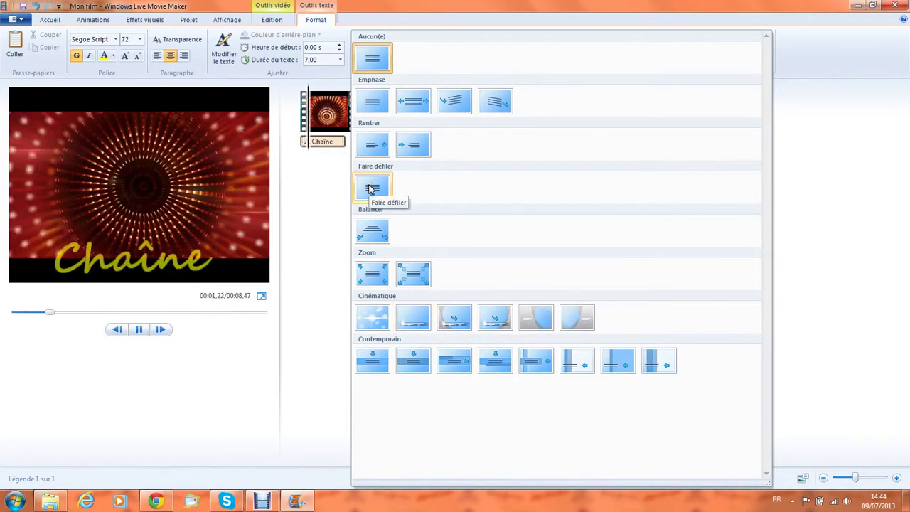
pyautogui.click(373, 245)
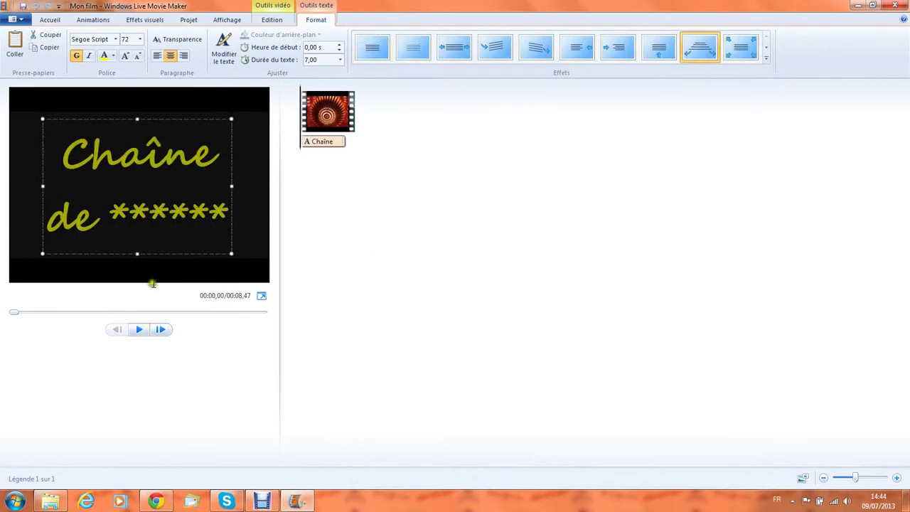
# Add the Untitled 9 video from the desktop after the captioned intro clip
pyautogui.click(54, 21)
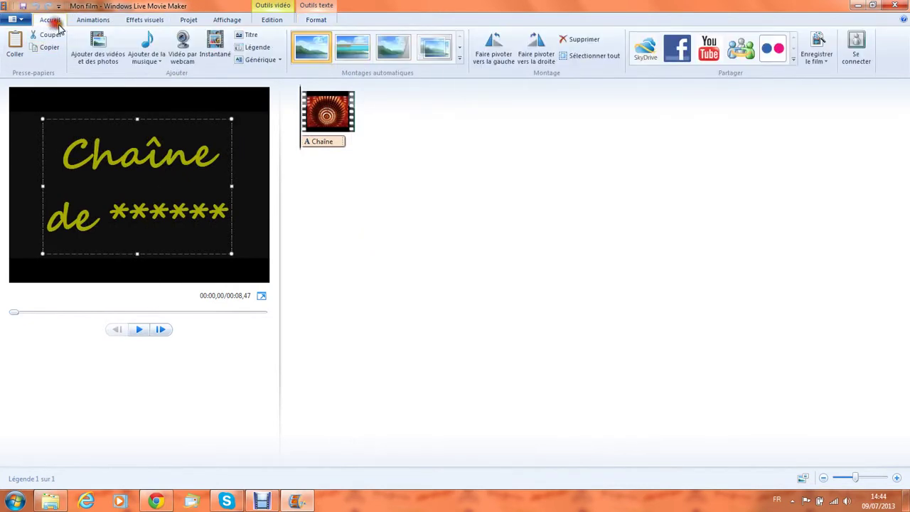
pyautogui.click(97, 48)
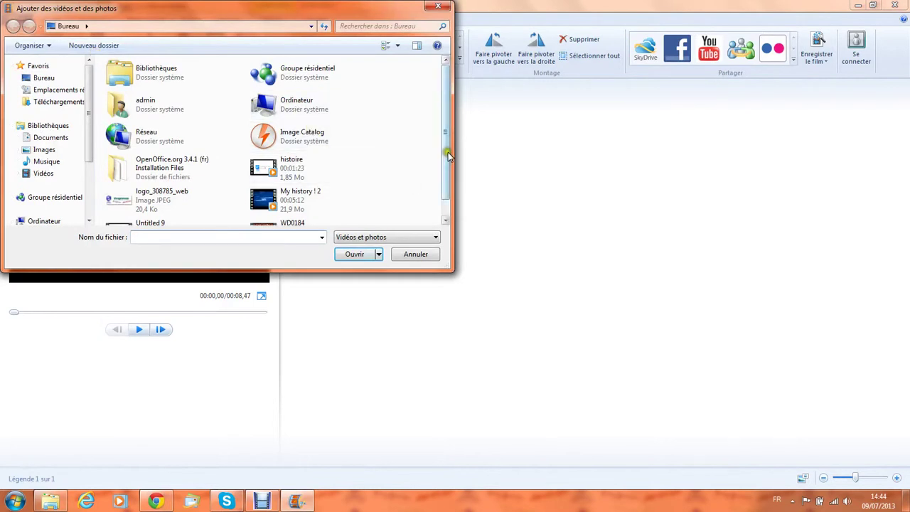
pyautogui.moveTo(448, 152); pyautogui.dragTo(445, 193)
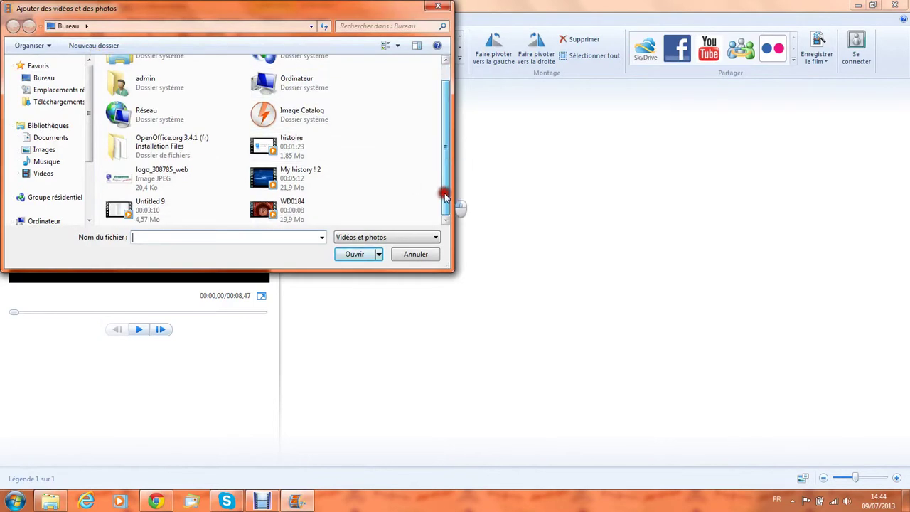
pyautogui.doubleClick(154, 208)
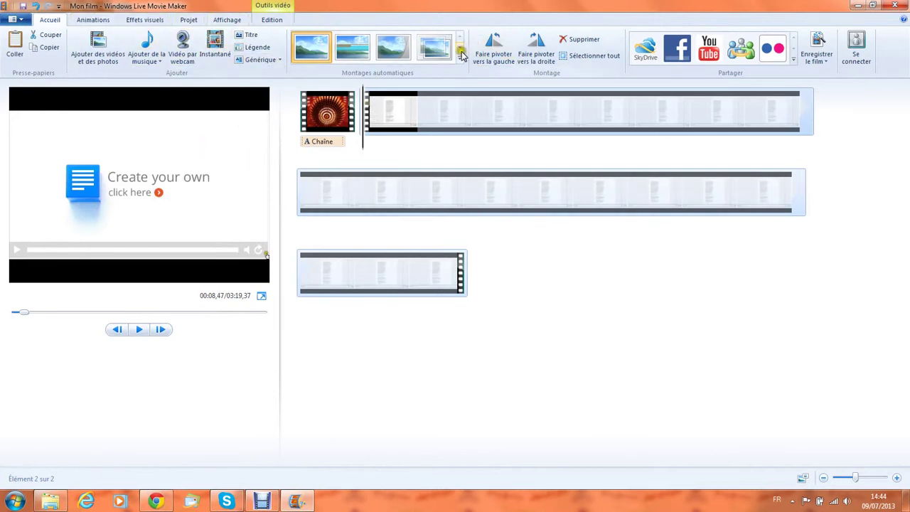
# Apply the first Cinématique transition to the Untitled 9 clip and the Pixéliser transition to the intro clip
pyautogui.click(91, 22)
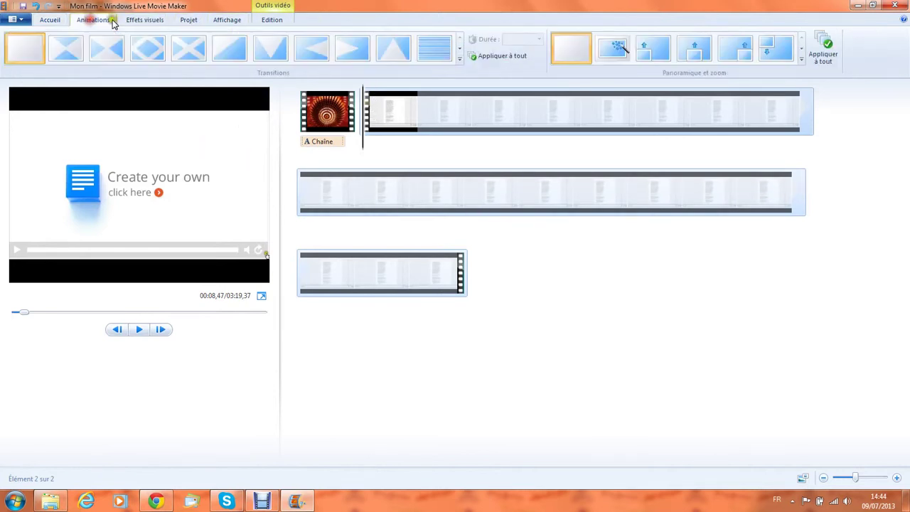
pyautogui.click(459, 60)
pyautogui.scroll(-6, 380, 77)
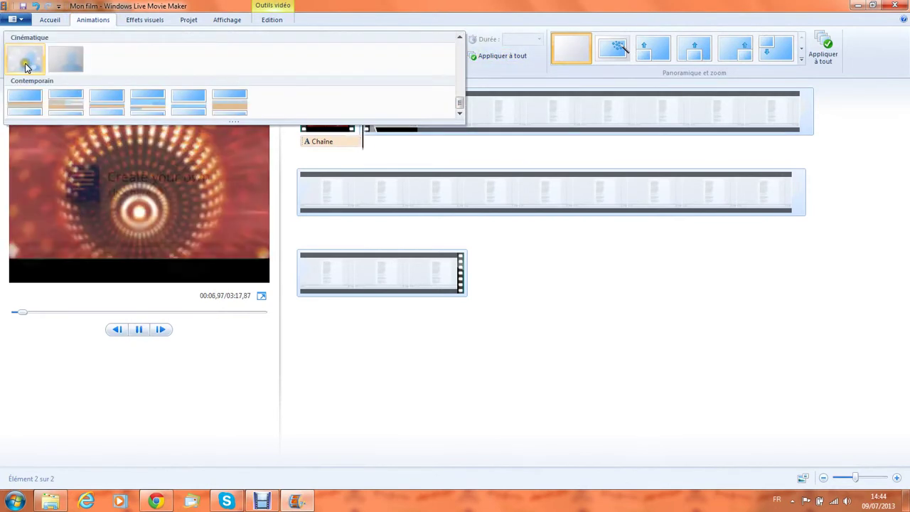
pyautogui.click(25, 64)
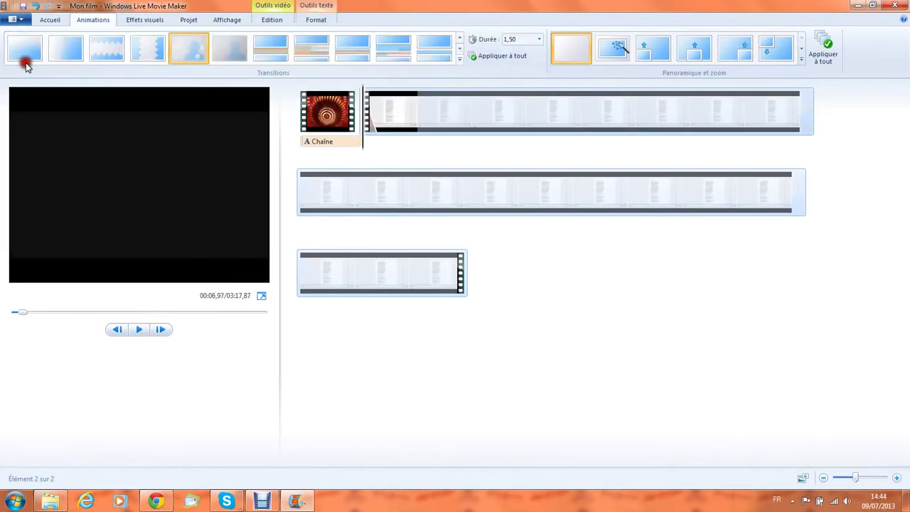
pyautogui.click(197, 152)
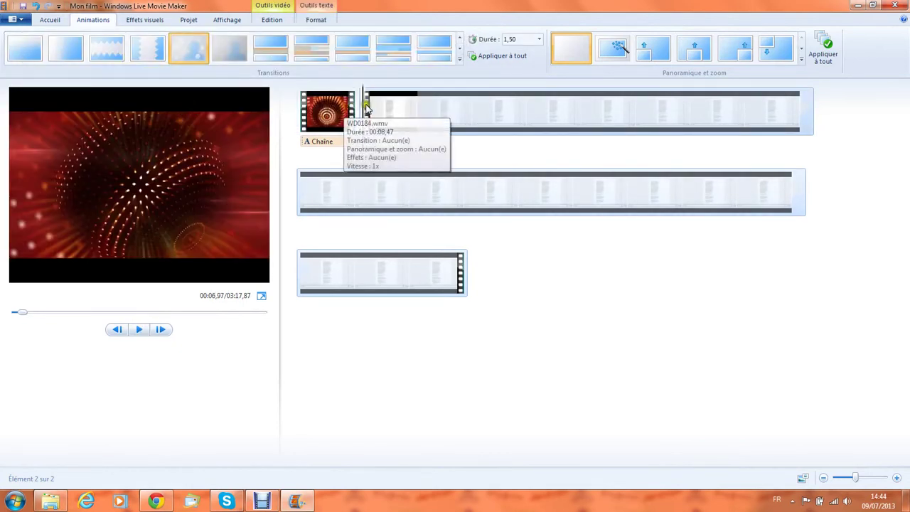
pyautogui.click(309, 117)
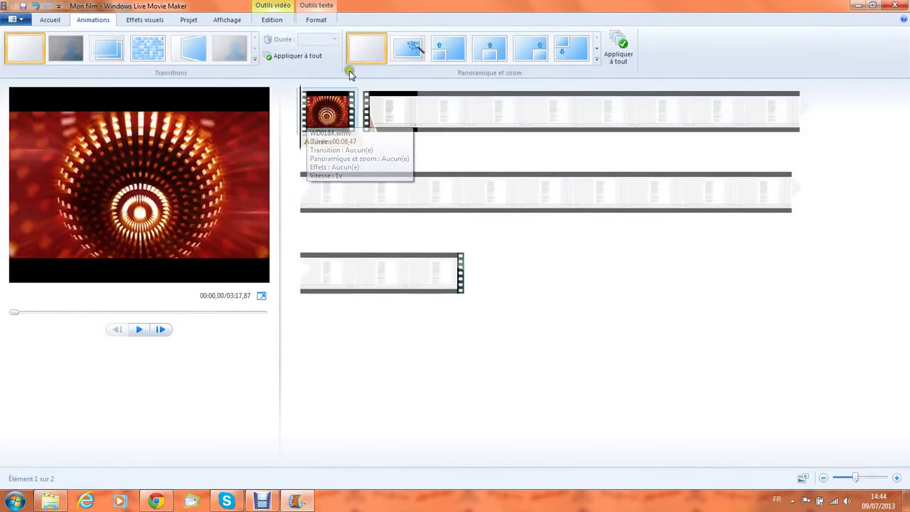
pyautogui.click(148, 50)
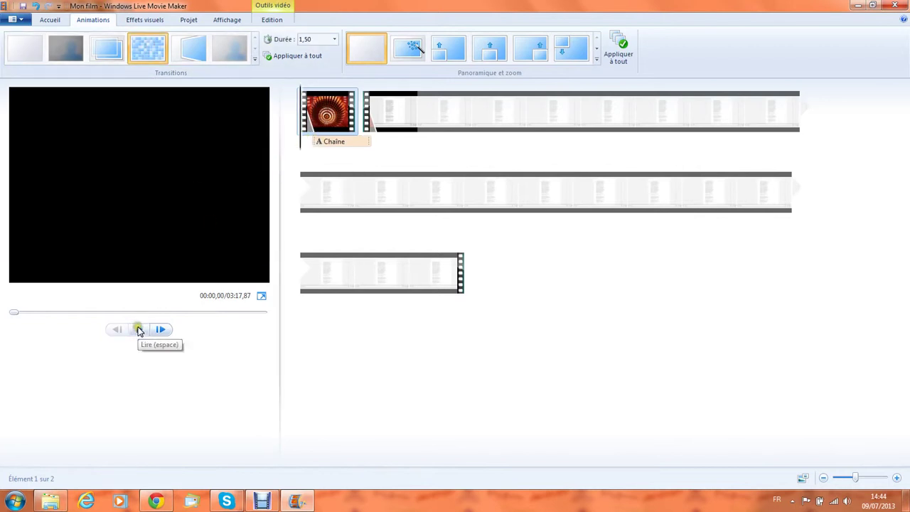
# Add the SSX3-Soundtrack-Good Times music file from the Téléchargements folder to the project
pyautogui.click(50, 19)
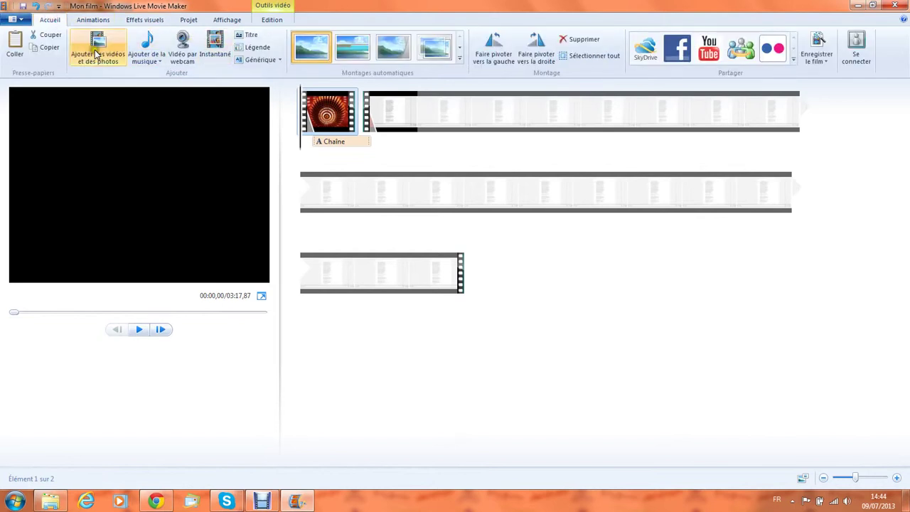
pyautogui.click(147, 47)
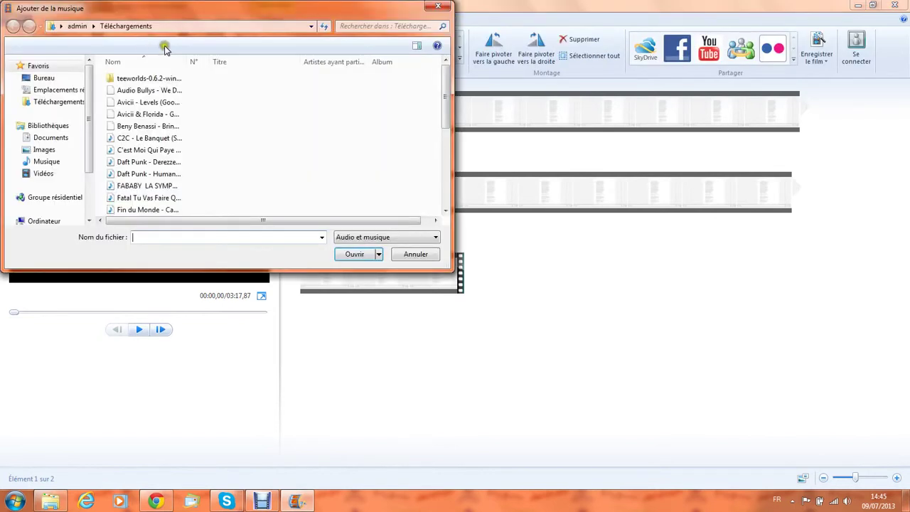
pyautogui.moveTo(445, 89); pyautogui.dragTo(452, 171)
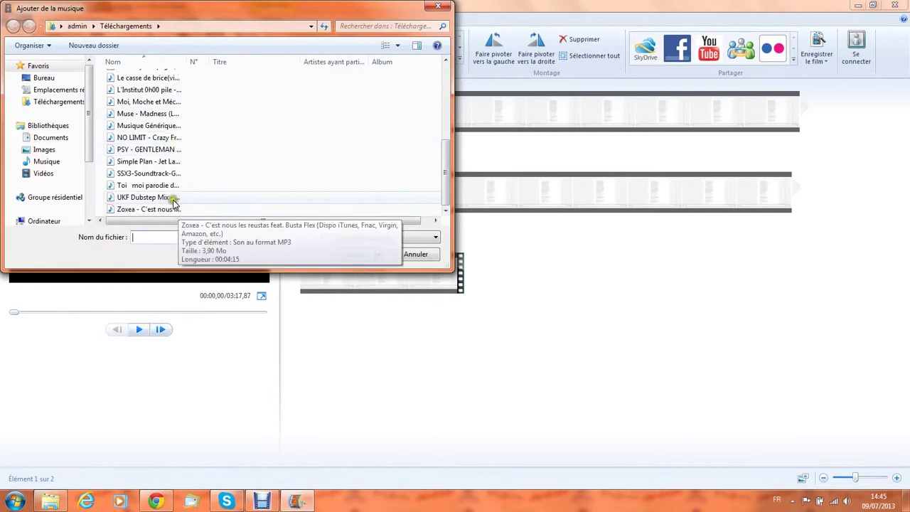
pyautogui.doubleClick(172, 174)
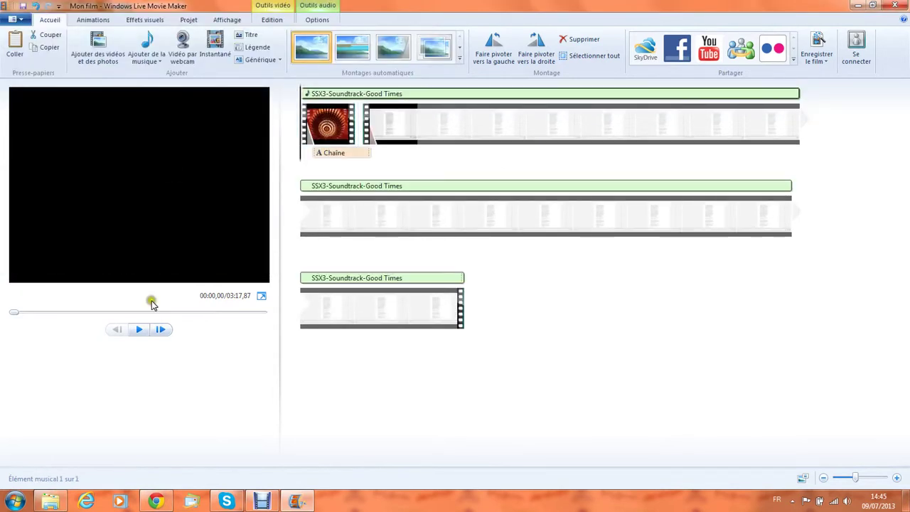
# Set the SSX3 music's start point at the project's beginning and its end point at 6.97 s, where the intro clip ends
pyautogui.rightClick(302, 94)
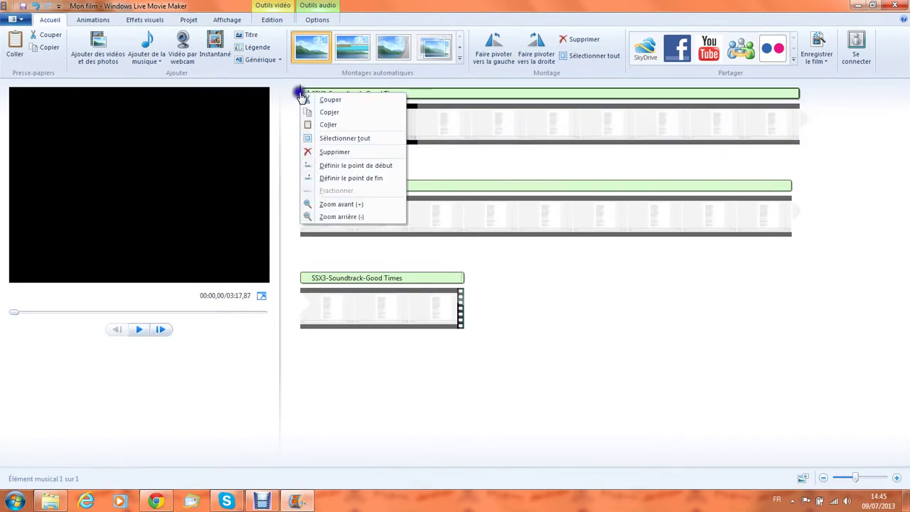
pyautogui.click(338, 167)
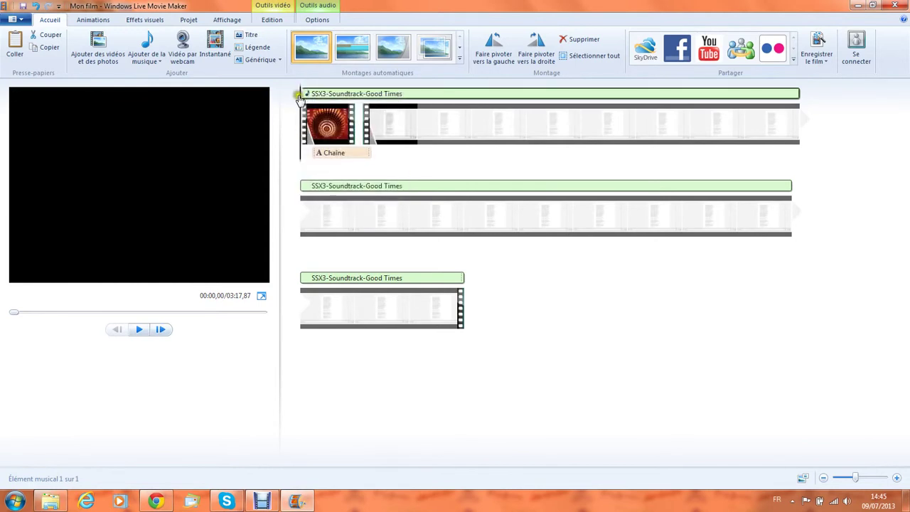
pyautogui.moveTo(302, 100); pyautogui.dragTo(358, 136)
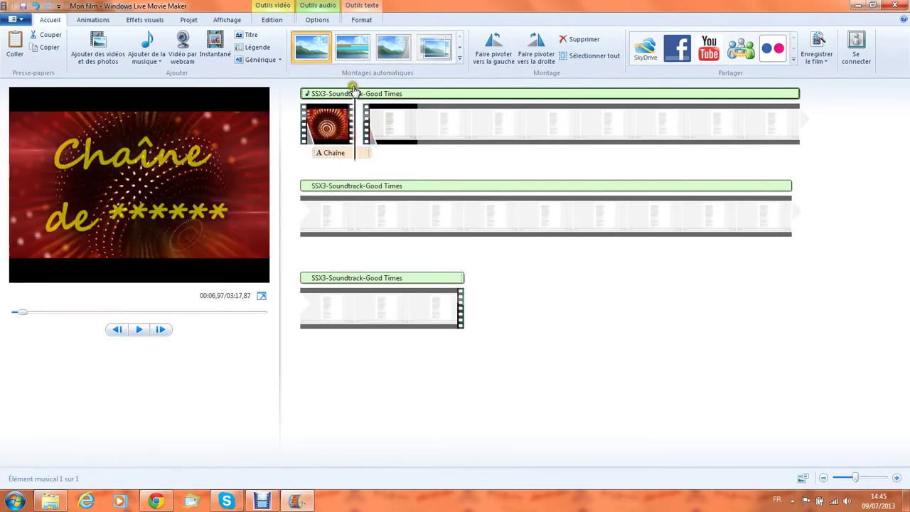
pyautogui.rightClick(353, 87)
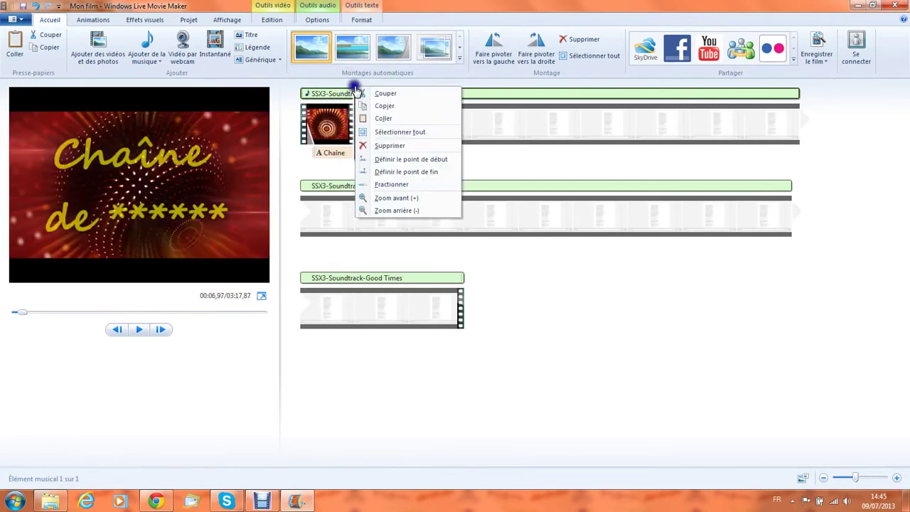
pyautogui.click(405, 172)
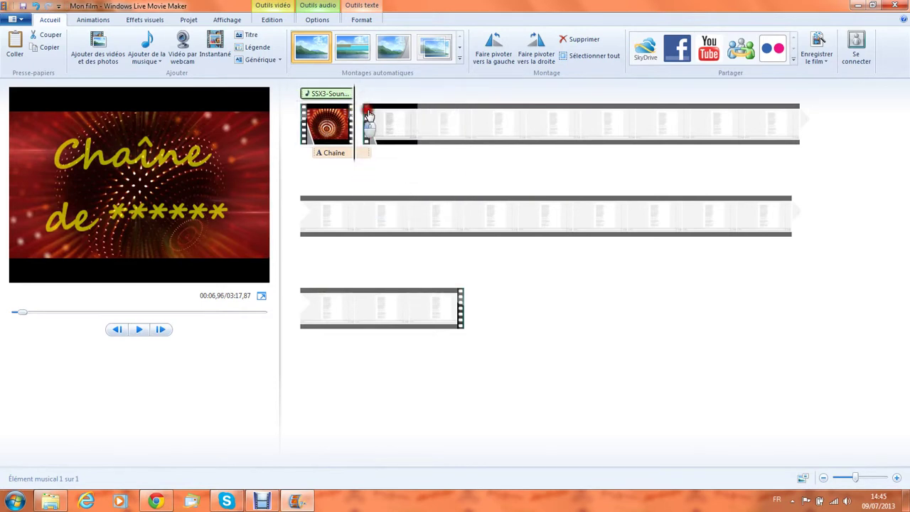
# Play the intro clip from its beginning to check it with the SSX3 music
pyautogui.click(328, 126)
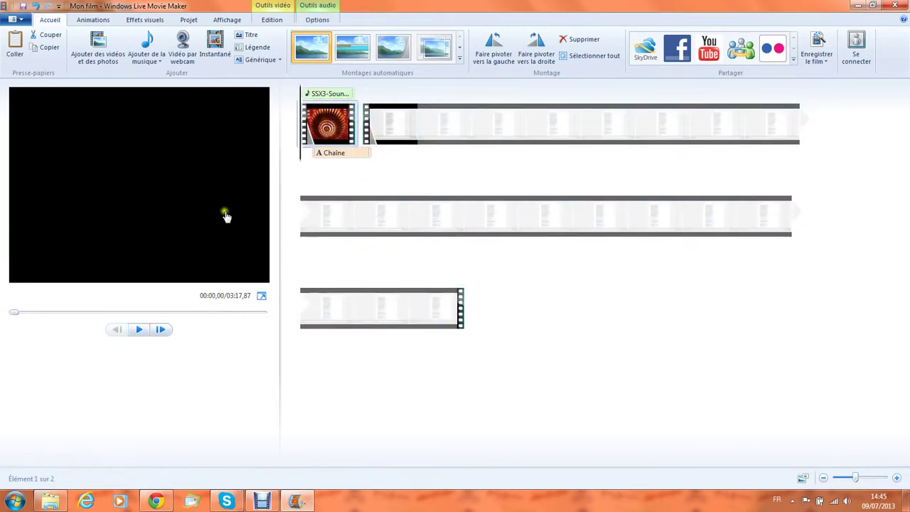
pyautogui.click(142, 329)
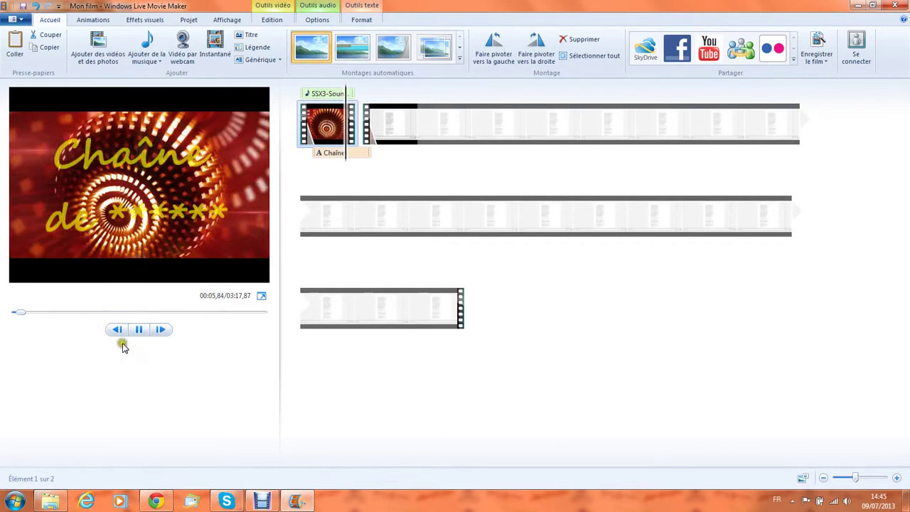
pyautogui.click(141, 319)
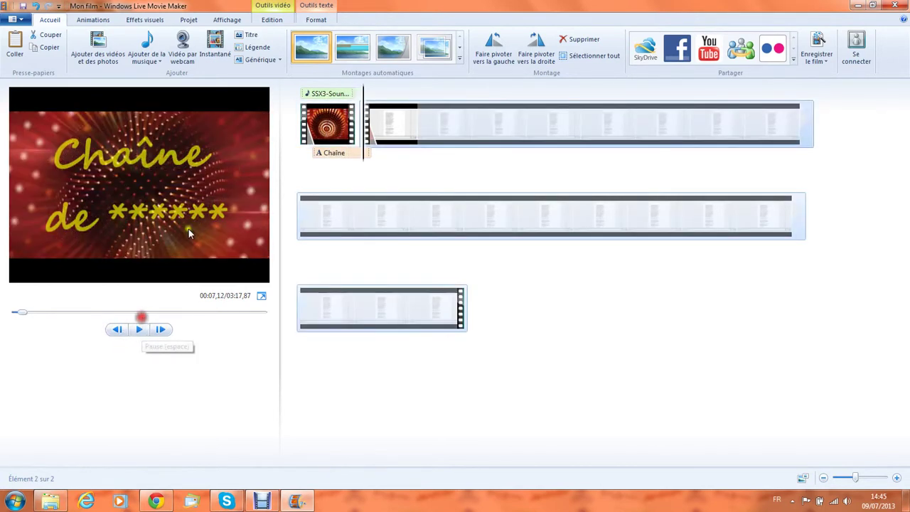
# Replace the SSX3 music with UKF Dubstep Mix - August from the Téléchargements folder
pyautogui.click(332, 94)
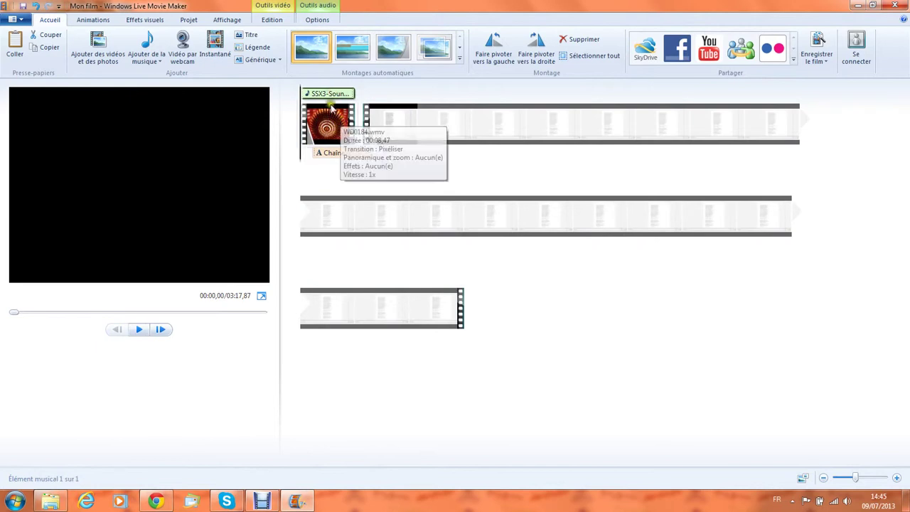
pyautogui.press('Delete')
pyautogui.click(143, 46)
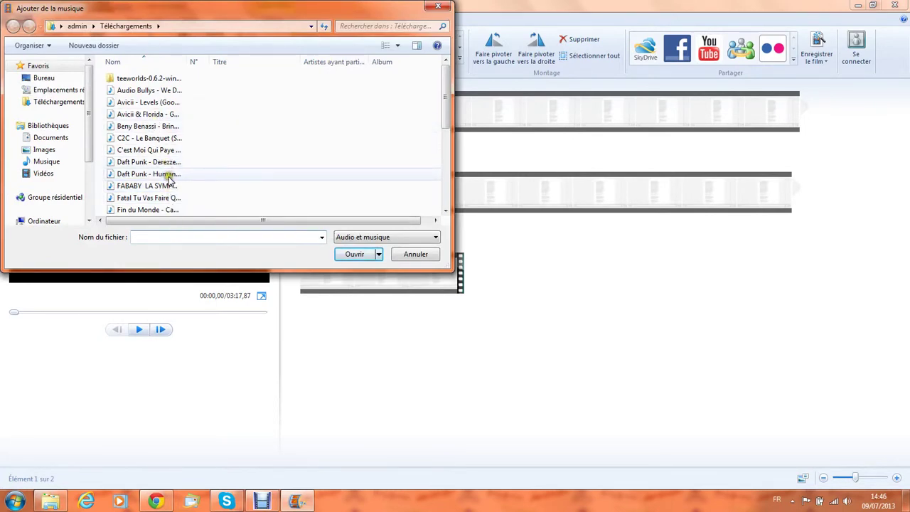
pyautogui.moveTo(446, 93); pyautogui.dragTo(351, 192)
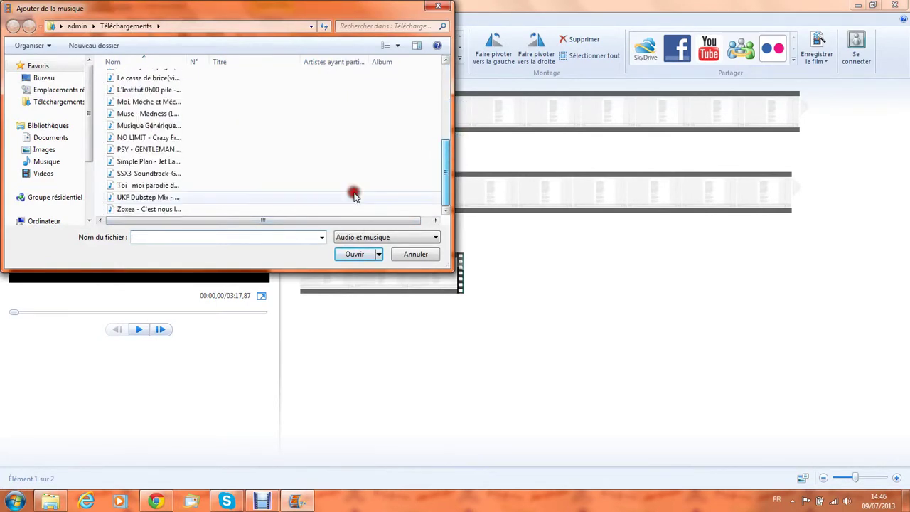
pyautogui.doubleClick(199, 197)
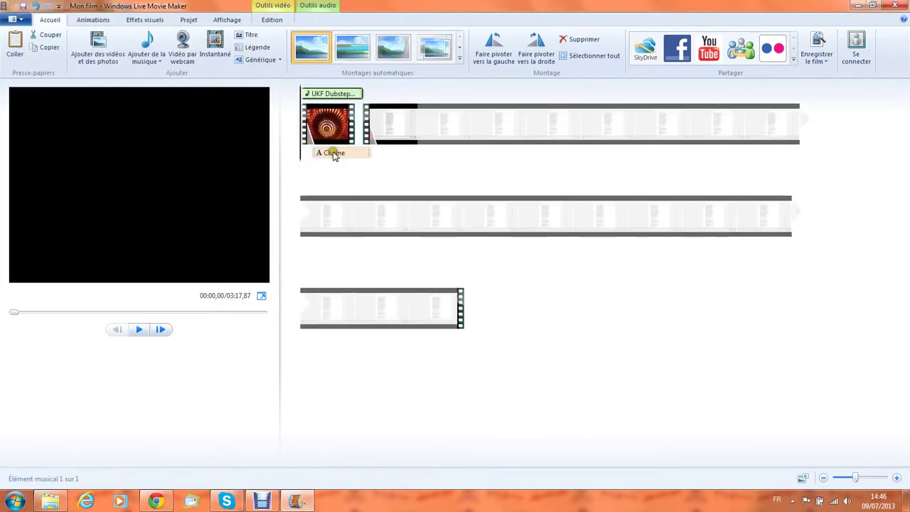
# Set the UKF Dubstep Mix's start point at the project's beginning and its end point at 6.97 s, where the intro clip ends
pyautogui.rightClick(302, 93)
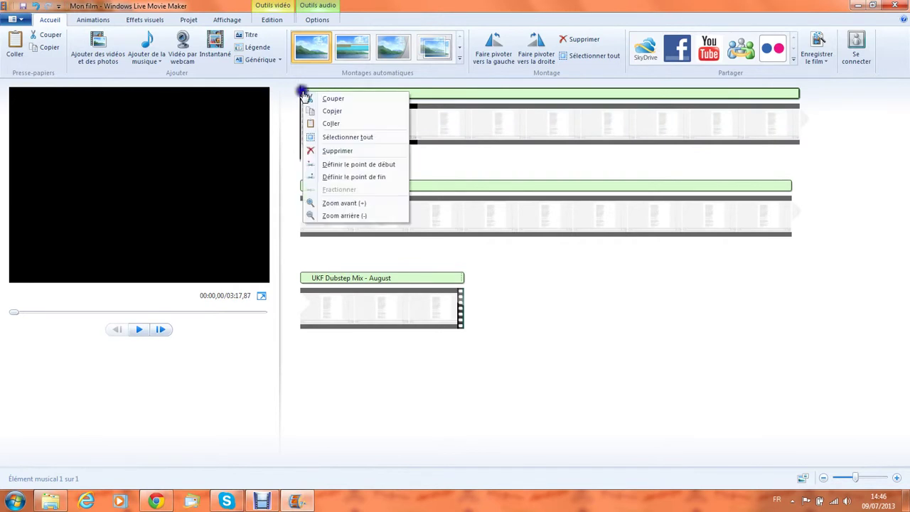
pyautogui.click(338, 164)
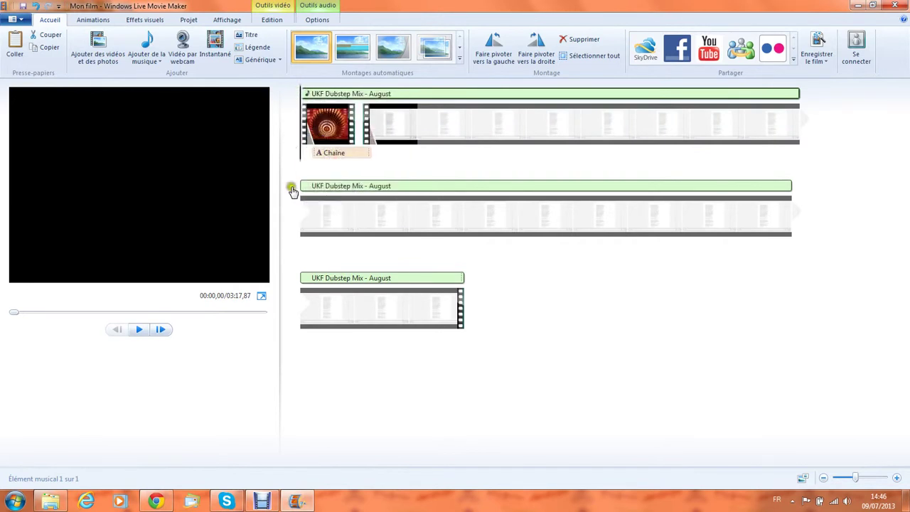
pyautogui.click(352, 118)
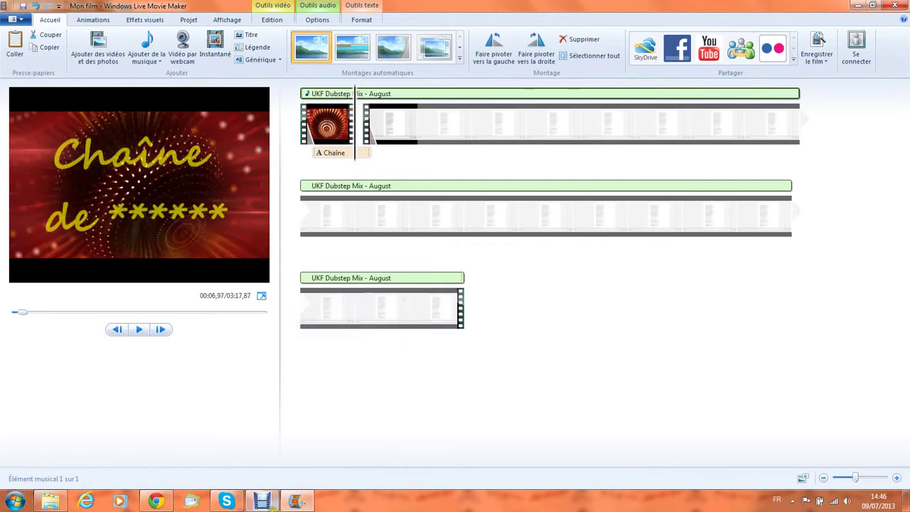
pyautogui.click(297, 502)
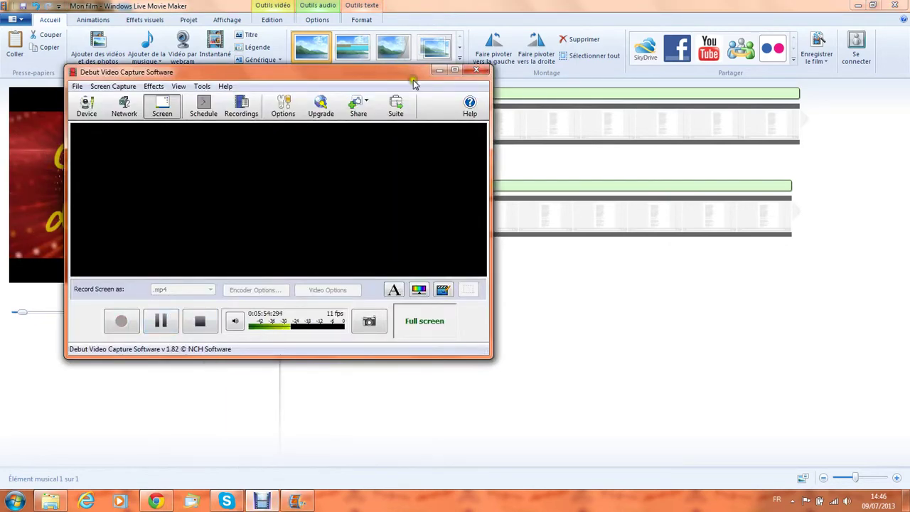
pyautogui.click(439, 71)
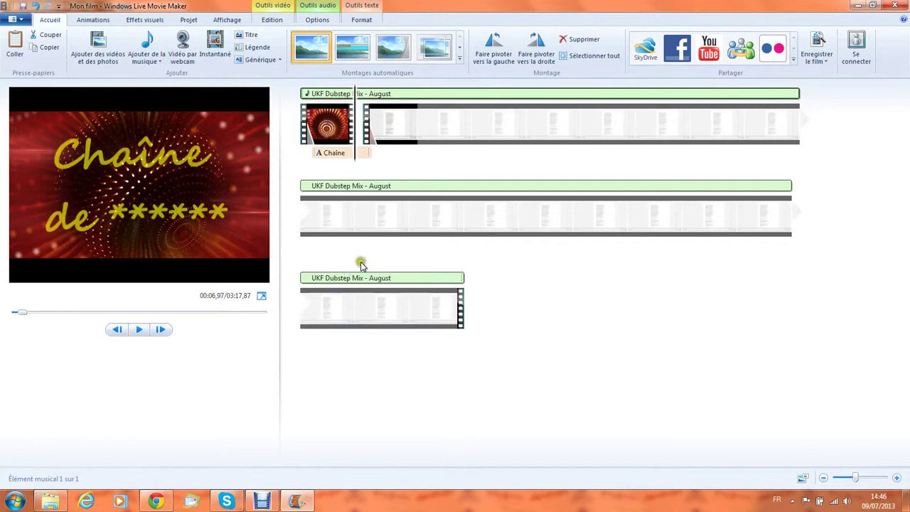
pyautogui.rightClick(355, 103)
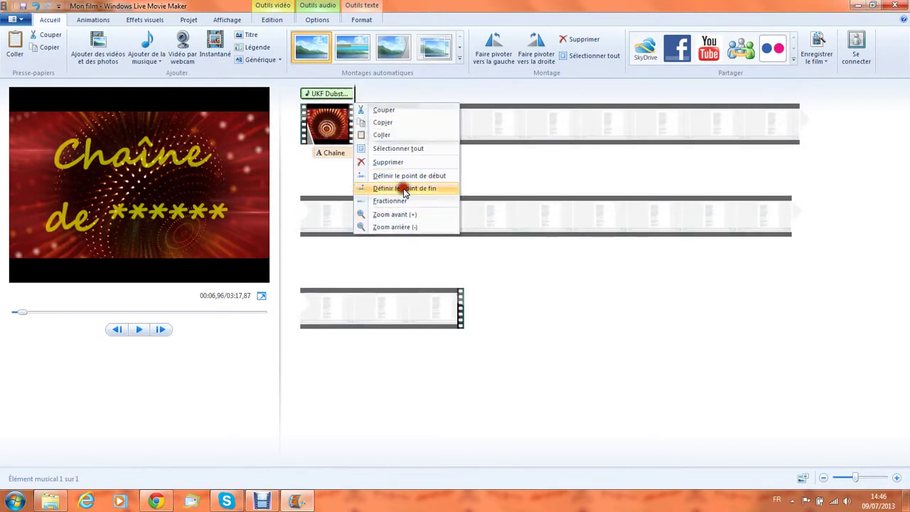
pyautogui.click(404, 188)
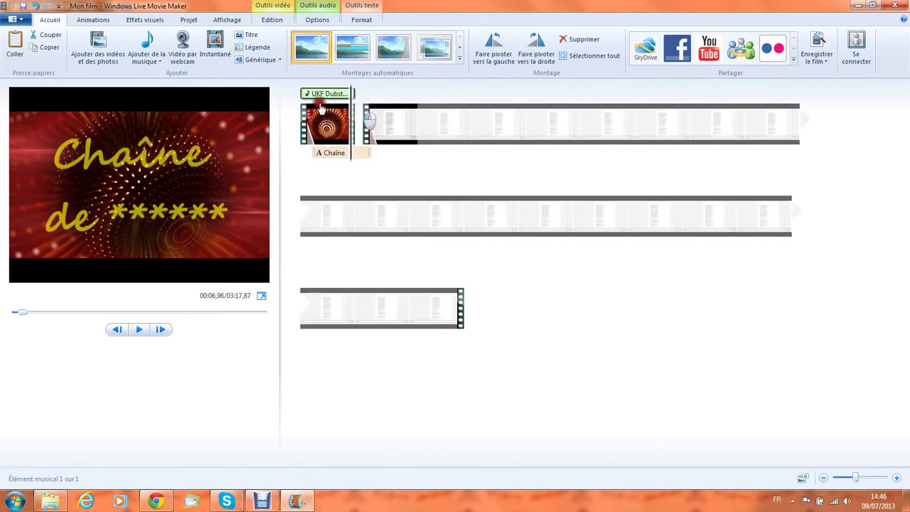
# Play the intro from its beginning to check it with the UKF Dubstep Mix
pyautogui.click(303, 125)
pyautogui.click(139, 329)
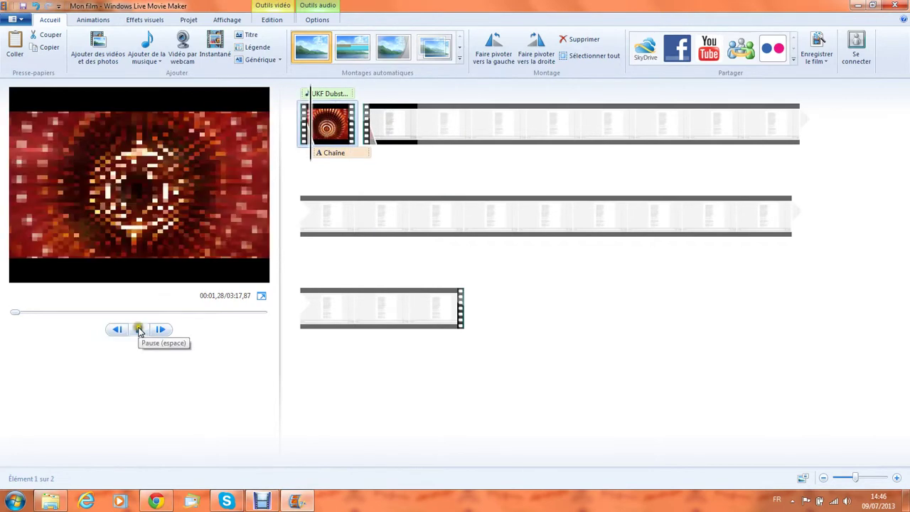